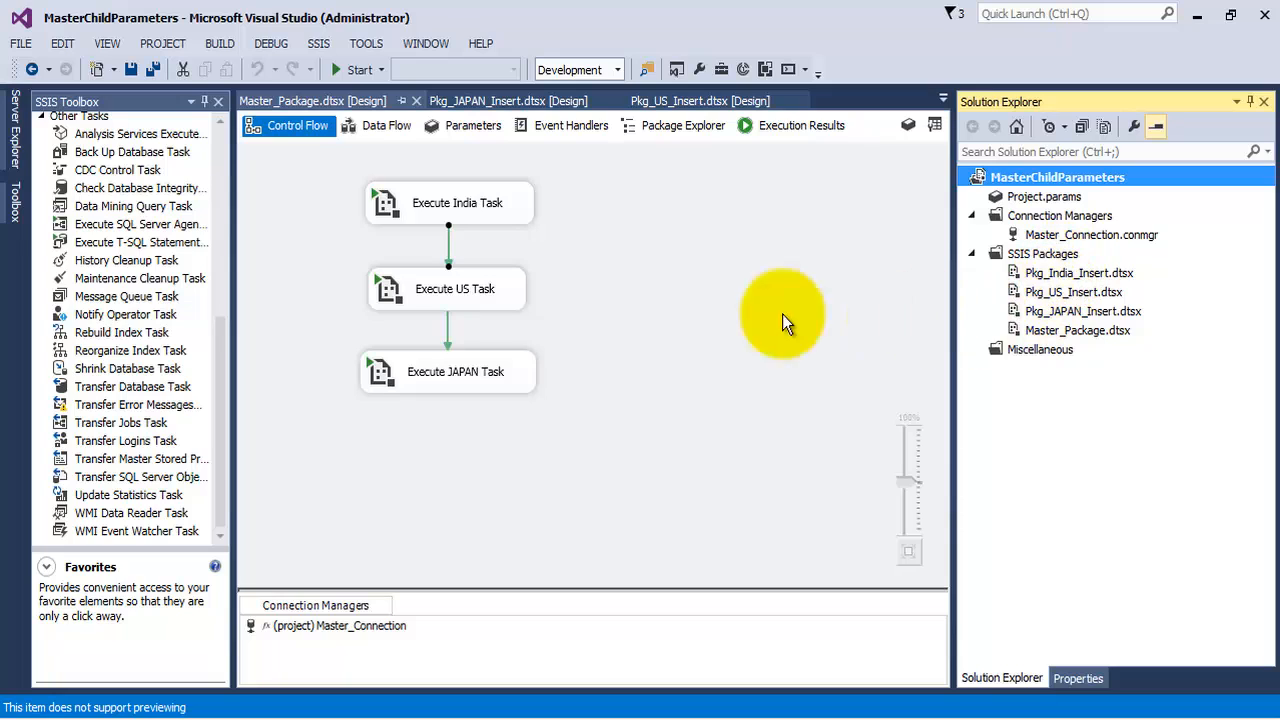
Examine the three Execute Package tasks in the master package's control flow
click(426, 211)
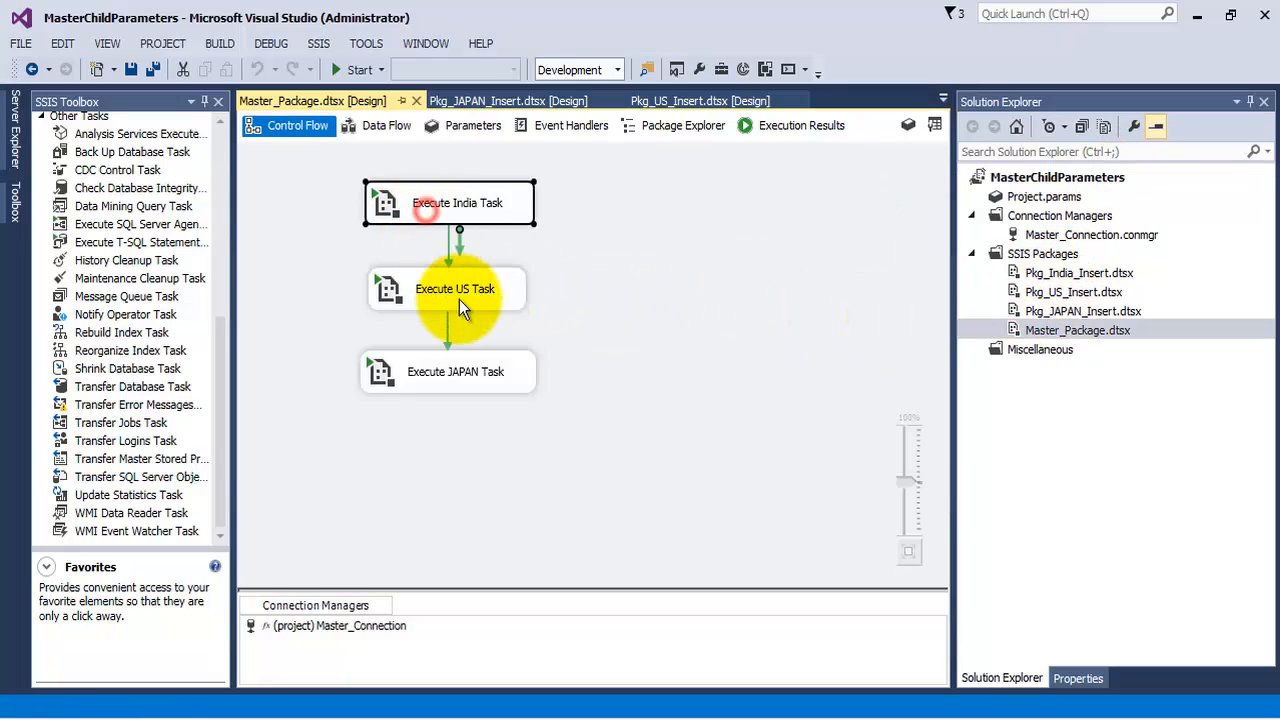
click(459, 299)
click(482, 367)
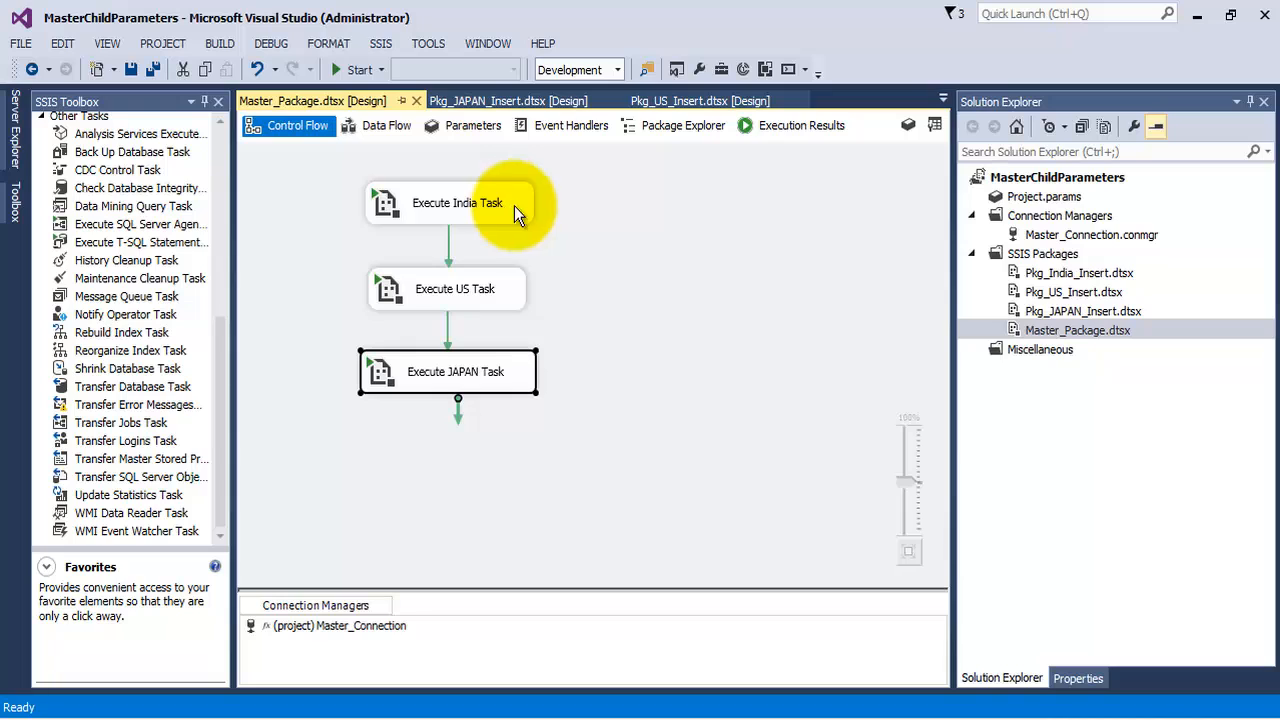
Open the India insert package and review its Execute SQL task's SQL statement without changing it
click(1076, 291)
double_click(1078, 272)
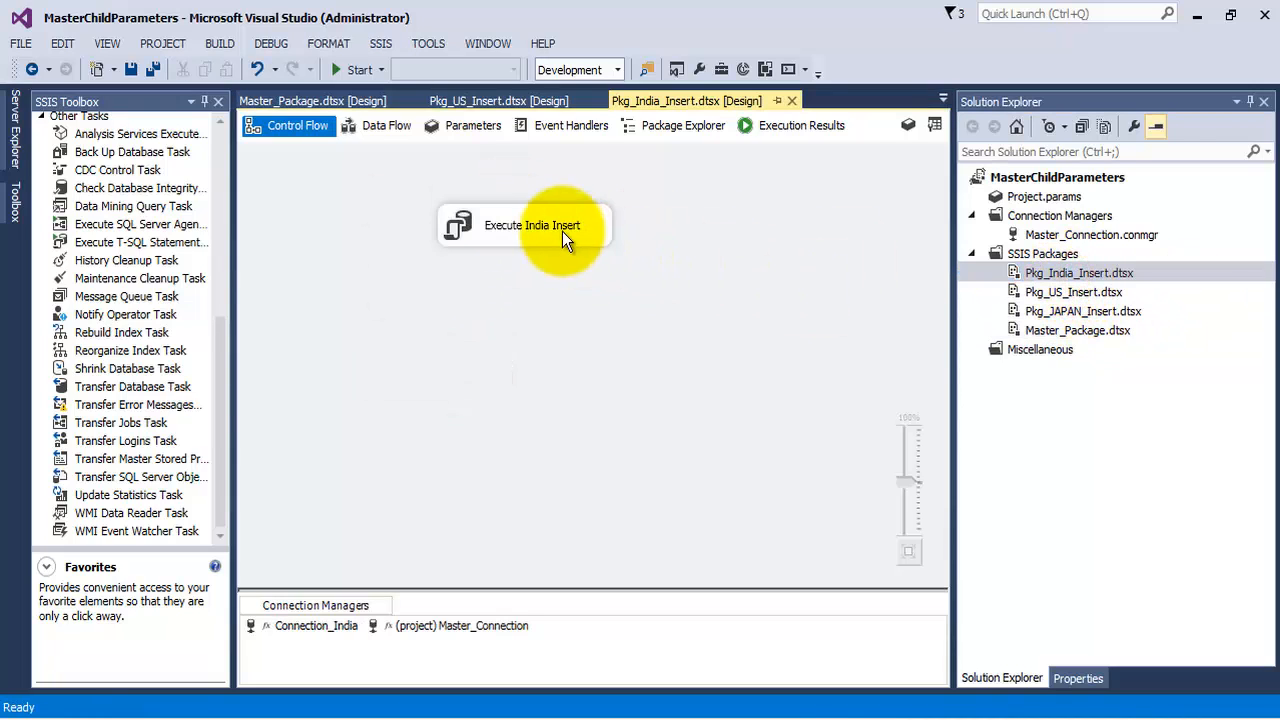
click(559, 230)
right_click(559, 230)
click(590, 244)
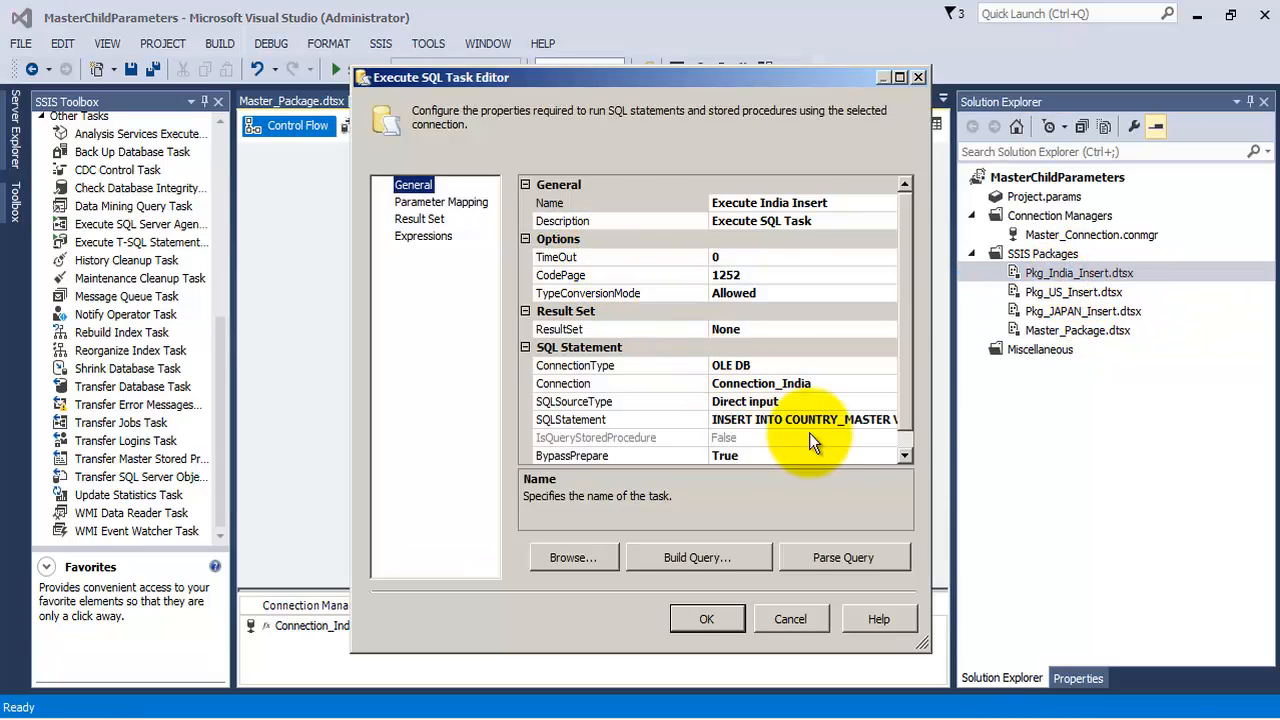
click(855, 420)
click(892, 419)
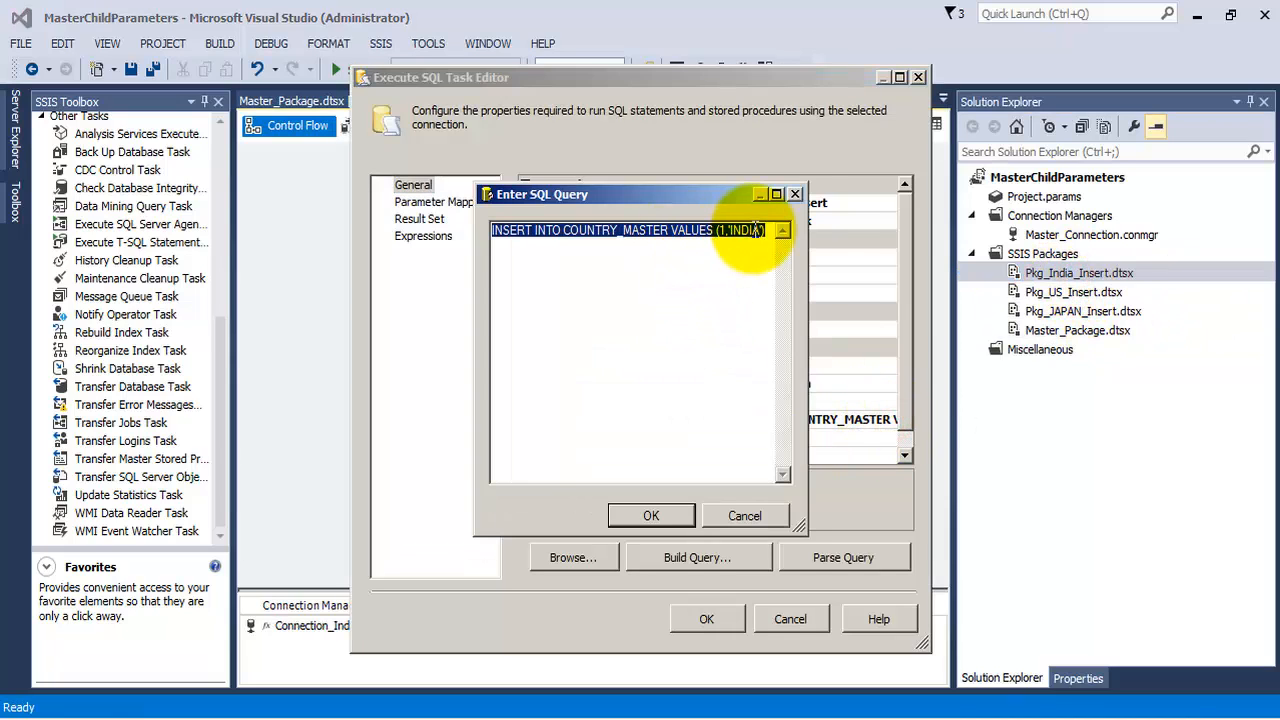
click(796, 194)
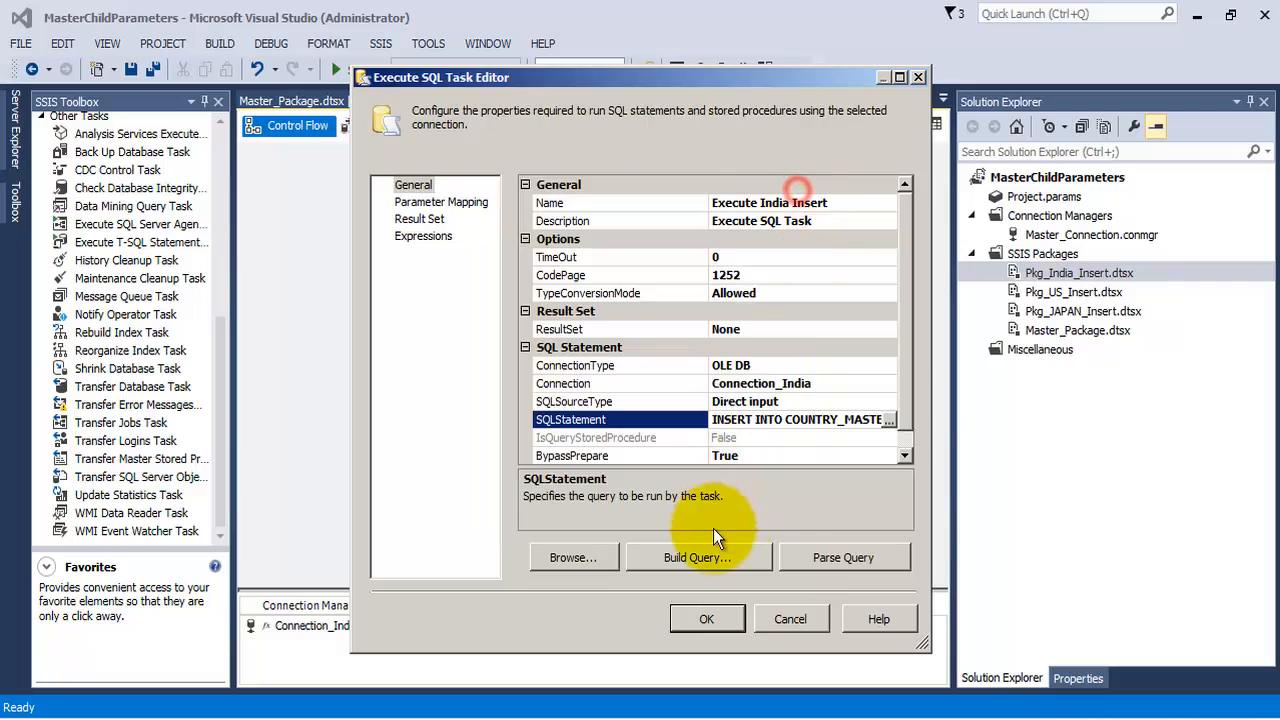
click(805, 618)
Return to the master package and set the constraint between the US and JAPAN tasks to Success
double_click(1077, 330)
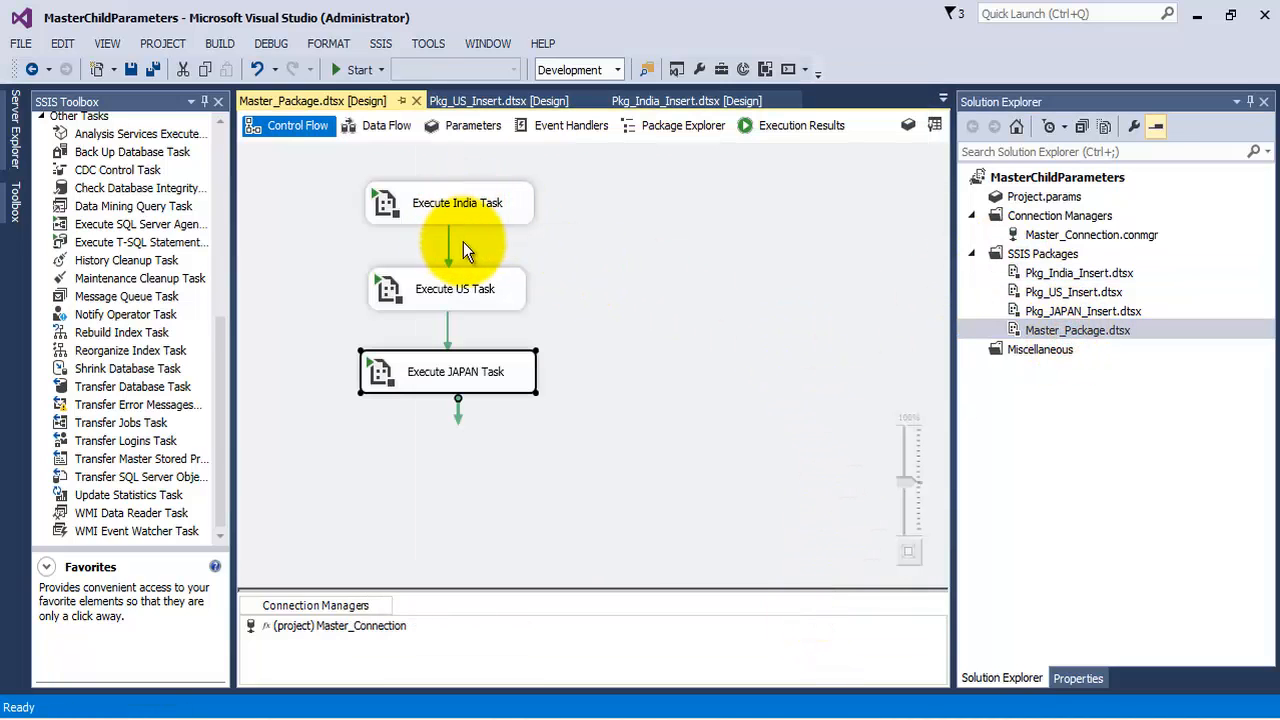
click(472, 207)
click(449, 258)
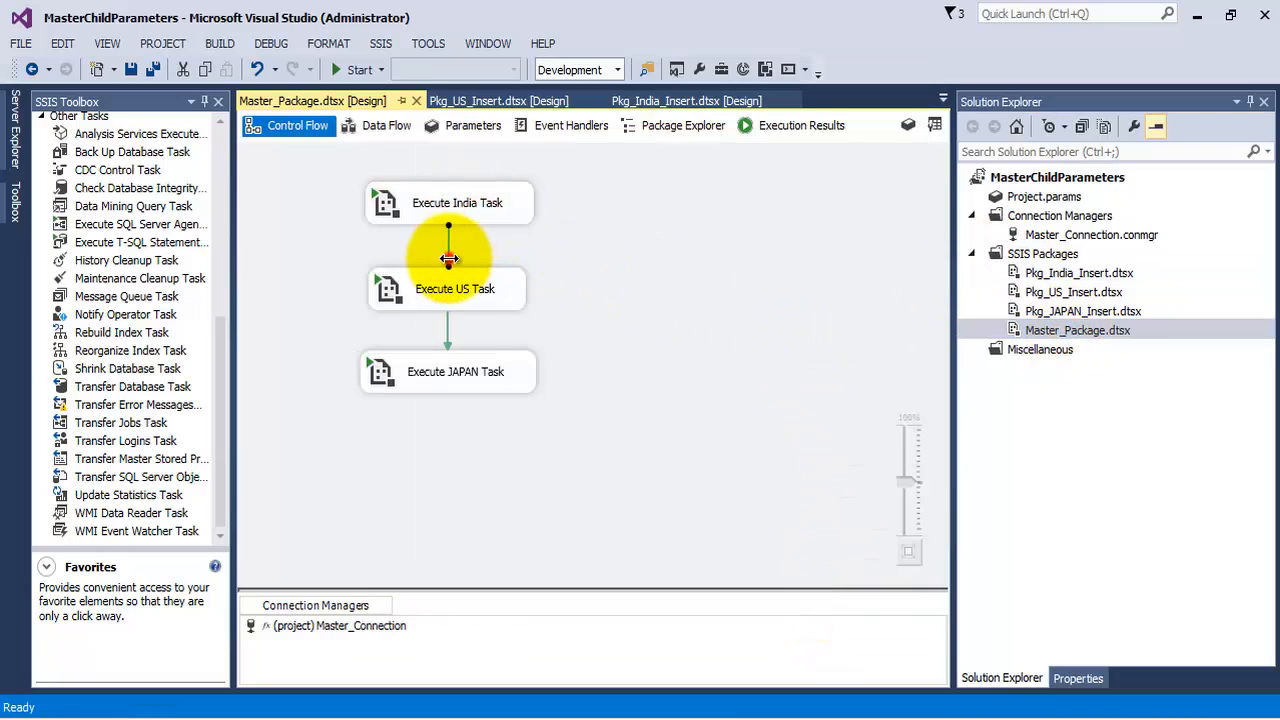
click(447, 330)
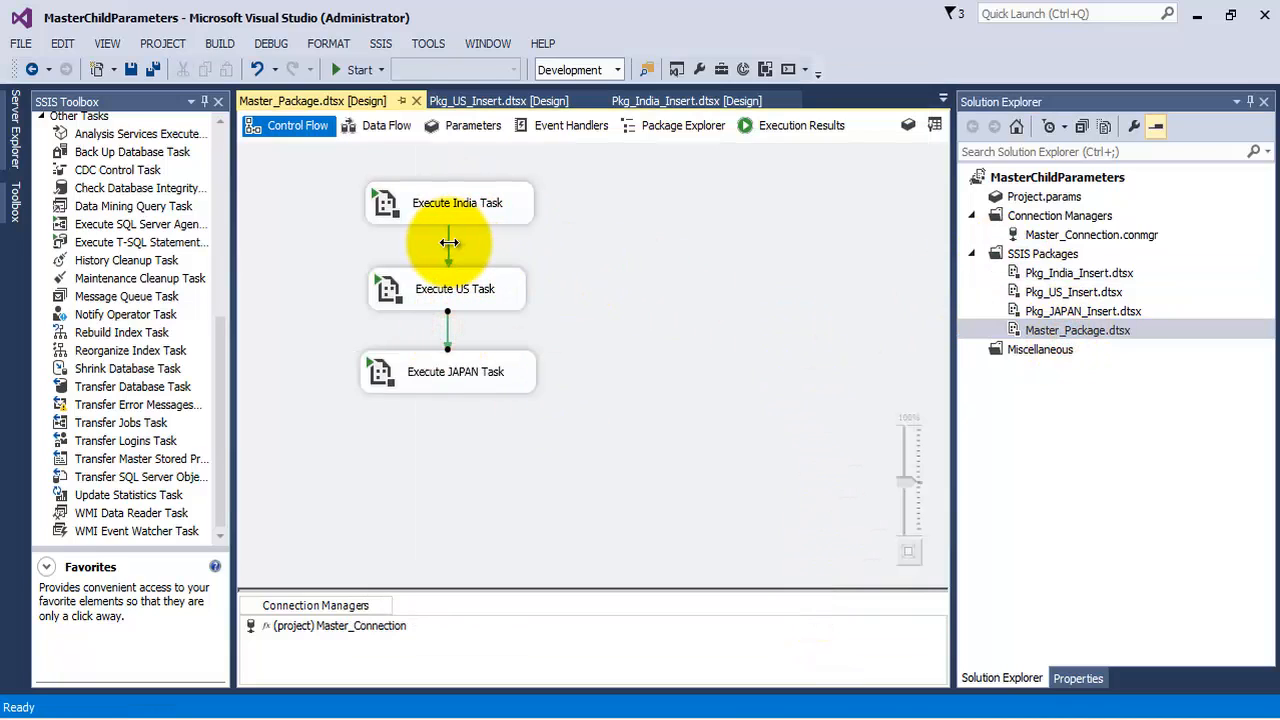
click(447, 321)
right_click(447, 321)
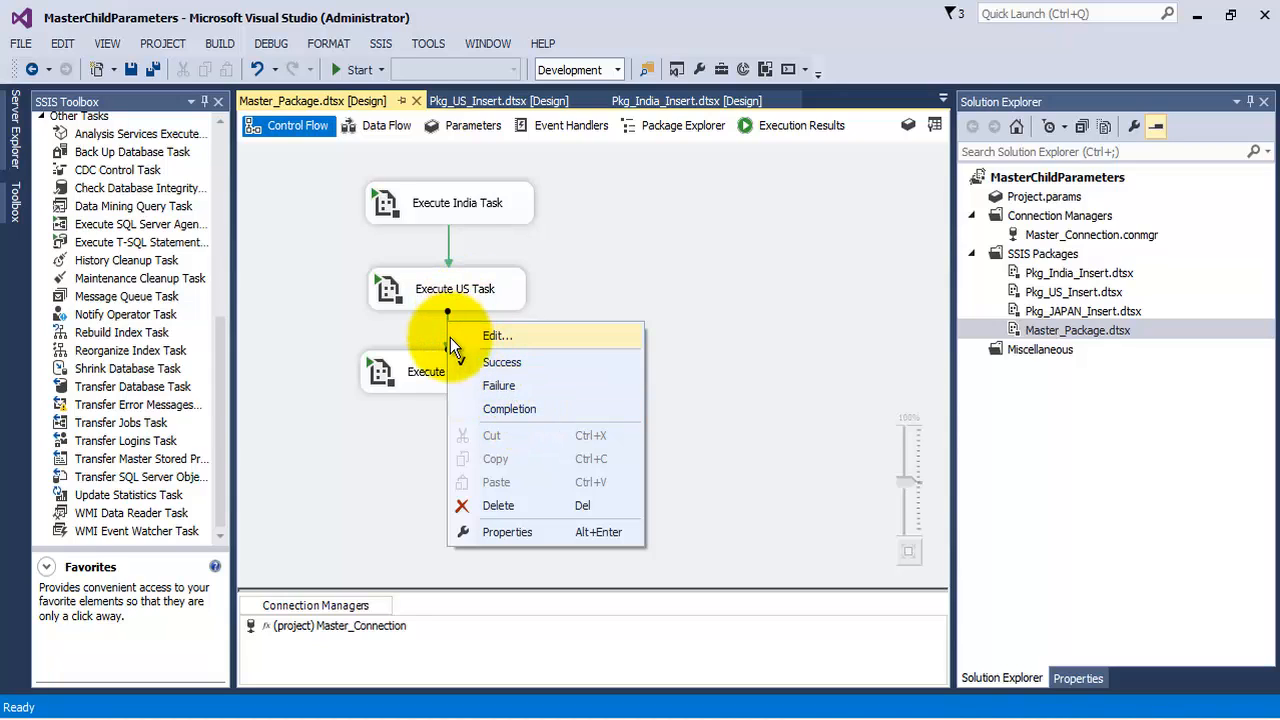
click(519, 365)
click(492, 291)
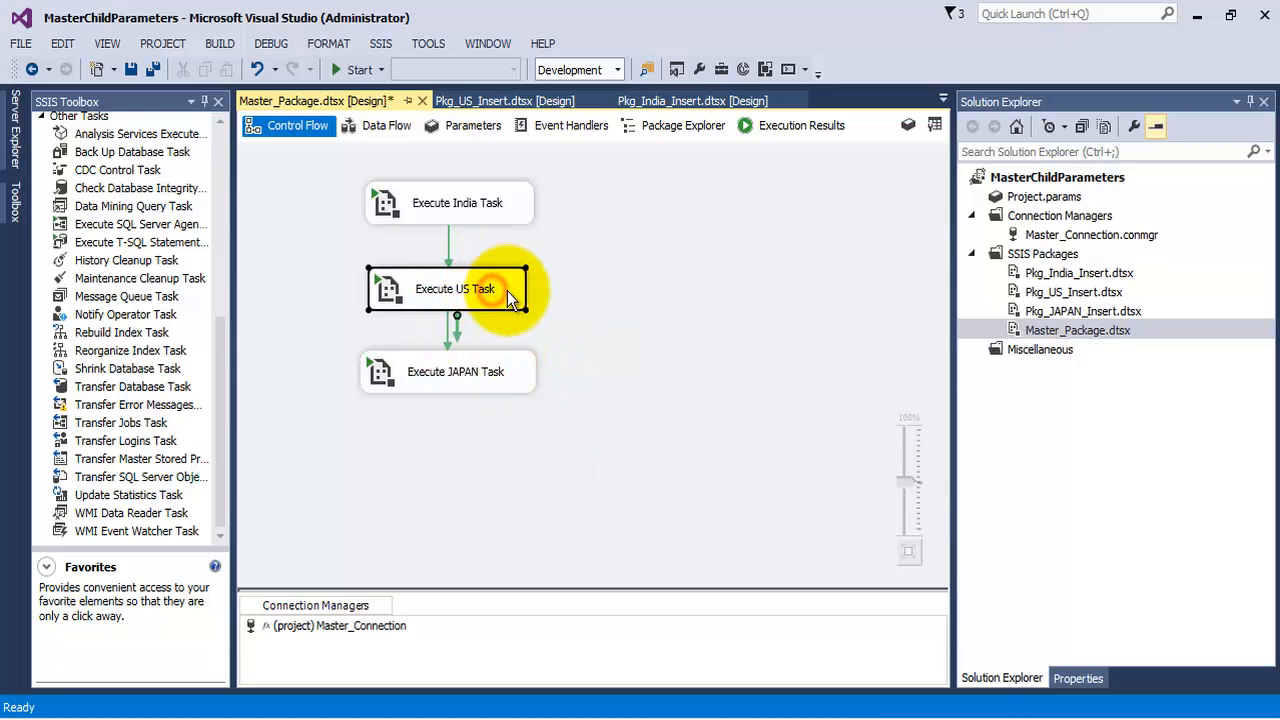
Open the US insert package and set its SQL statement to INSERT INTO COUNTRY_MASTER VALUES (2x,'US')
click(1068, 293)
double_click(1070, 293)
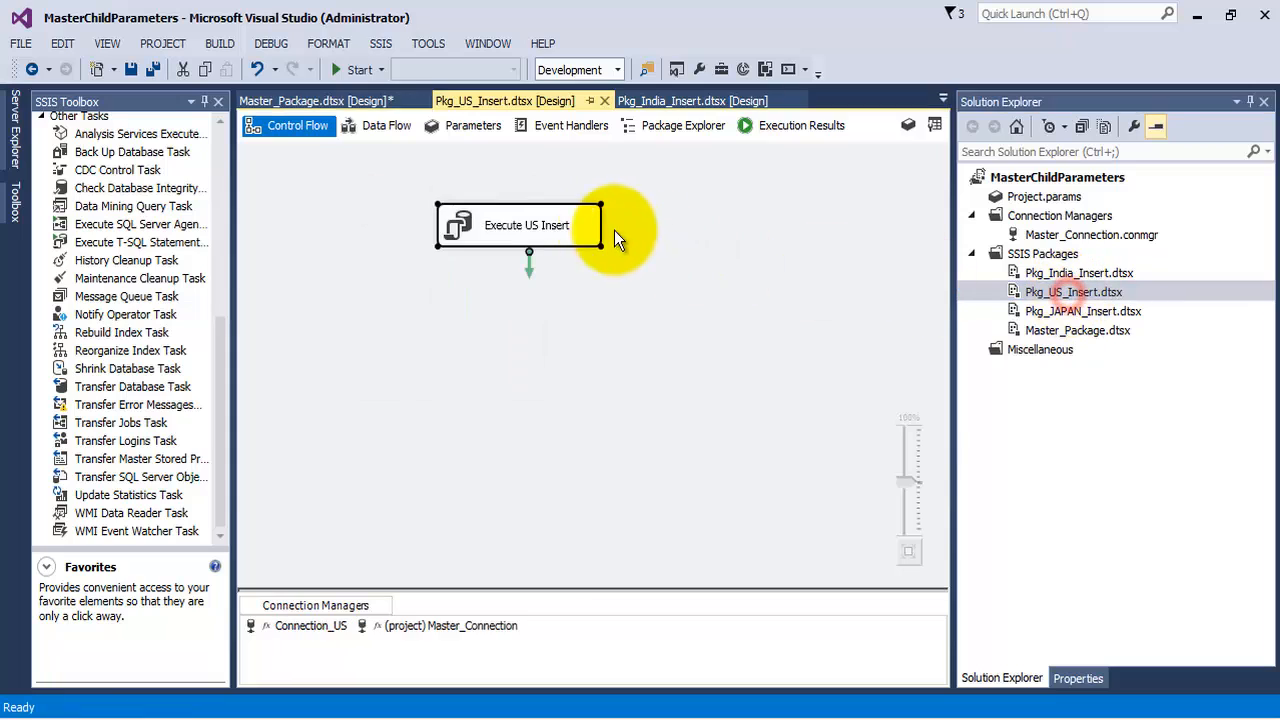
right_click(585, 232)
click(612, 246)
click(894, 420)
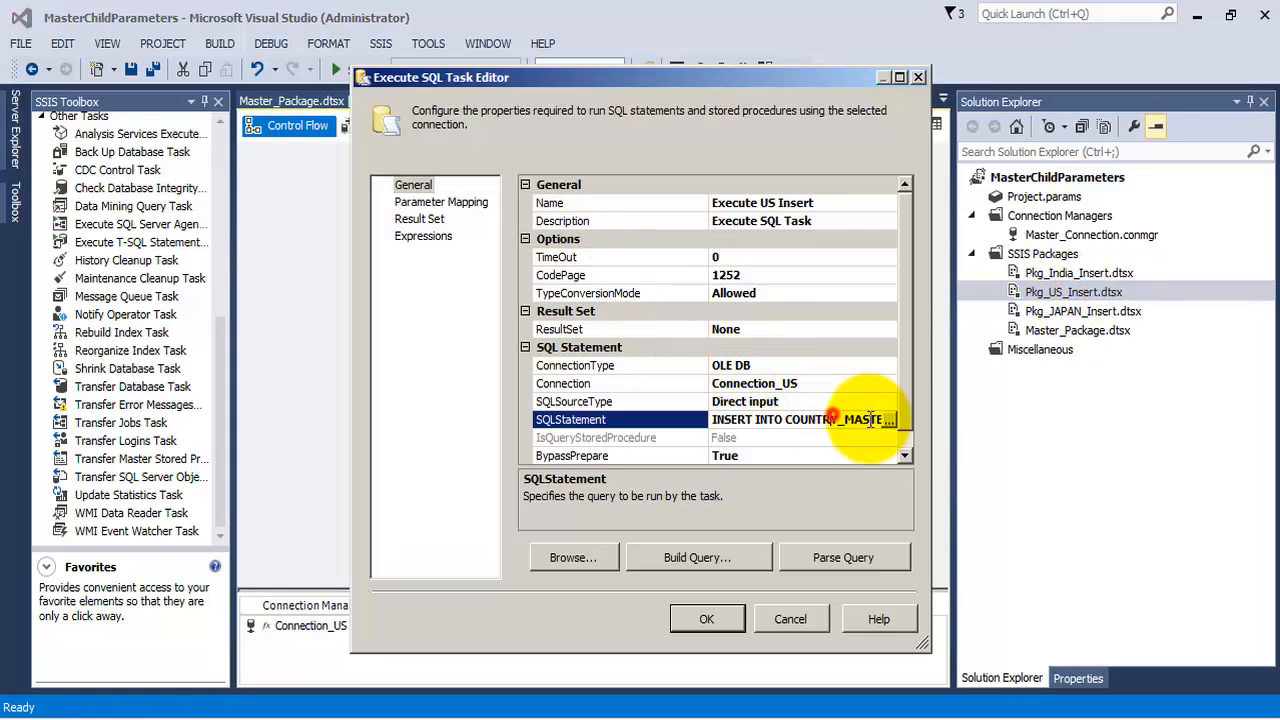
click(894, 420)
click(727, 229)
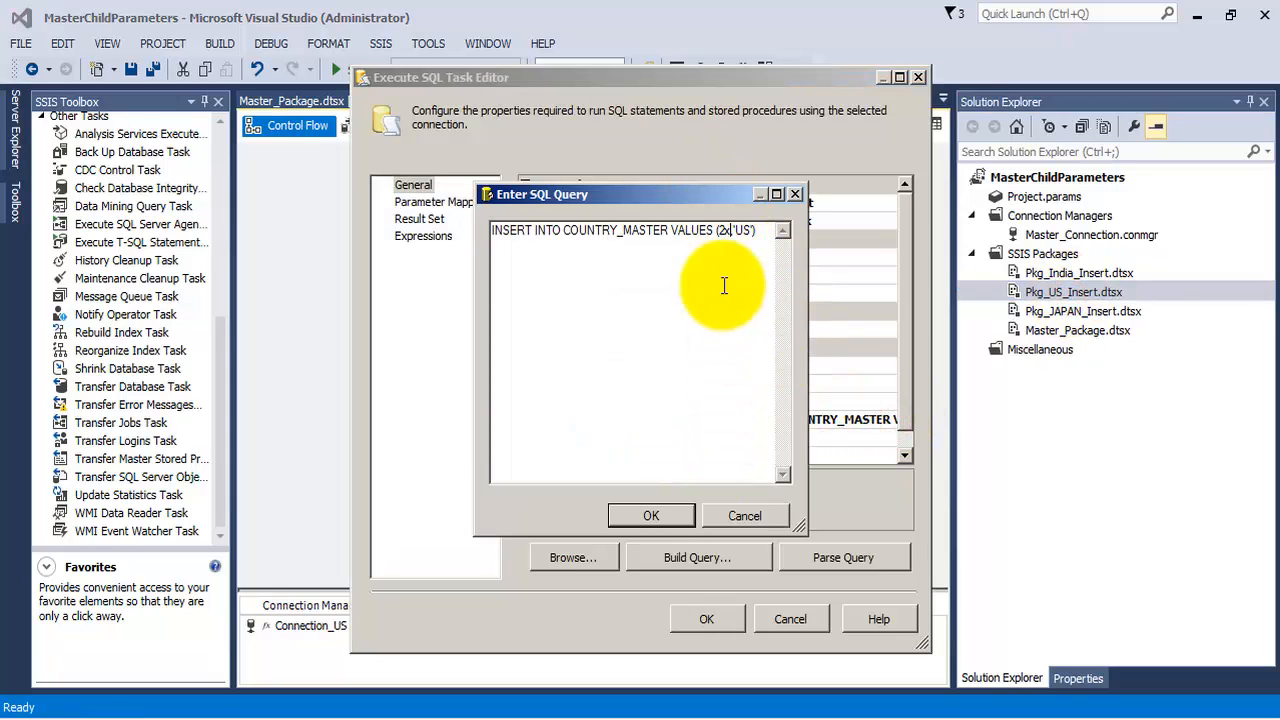
click(672, 517)
click(707, 619)
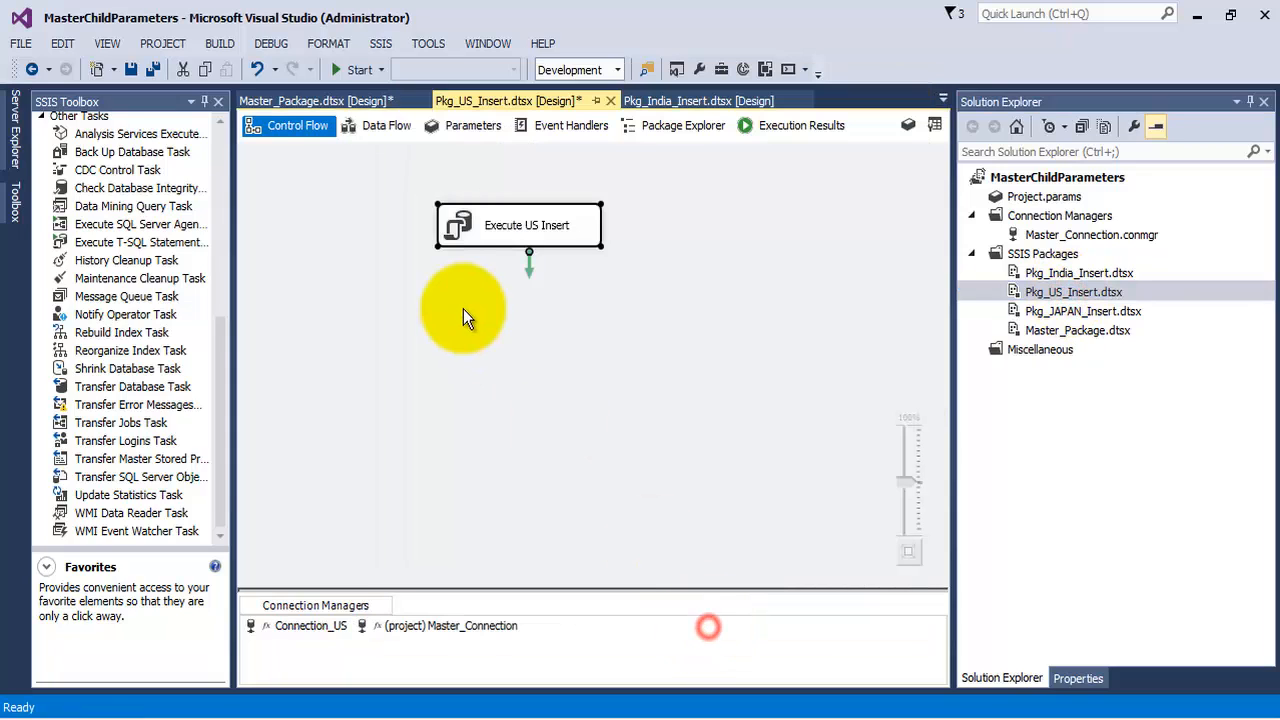
Switch to SQL Server Management Studio and run the SELECT query on COUNTRY_MASTER
double_click(1050, 331)
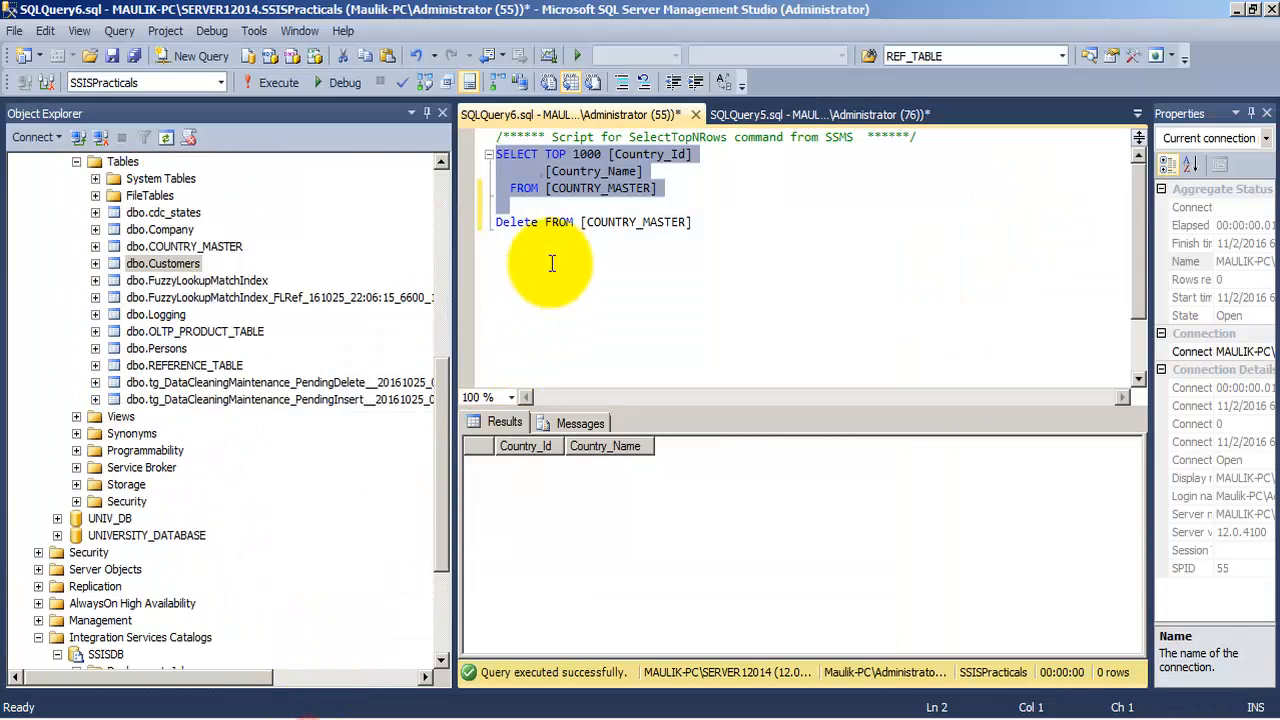
click(273, 82)
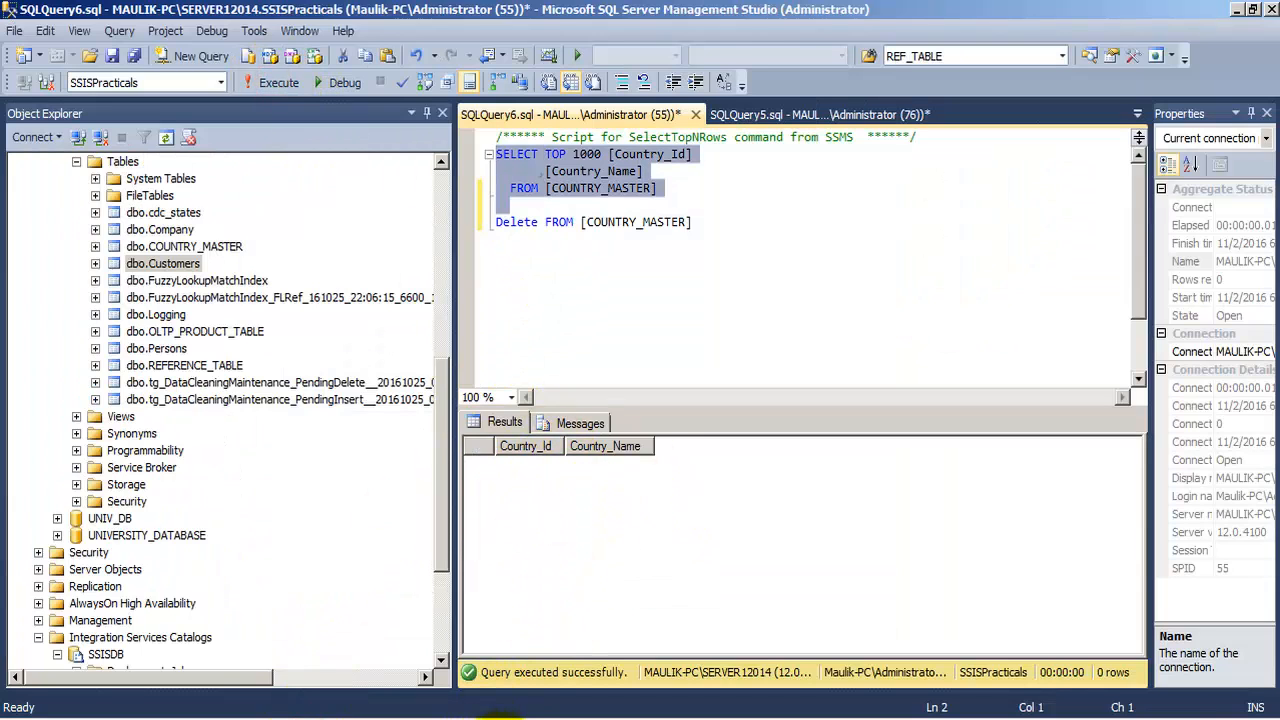
click(400, 718)
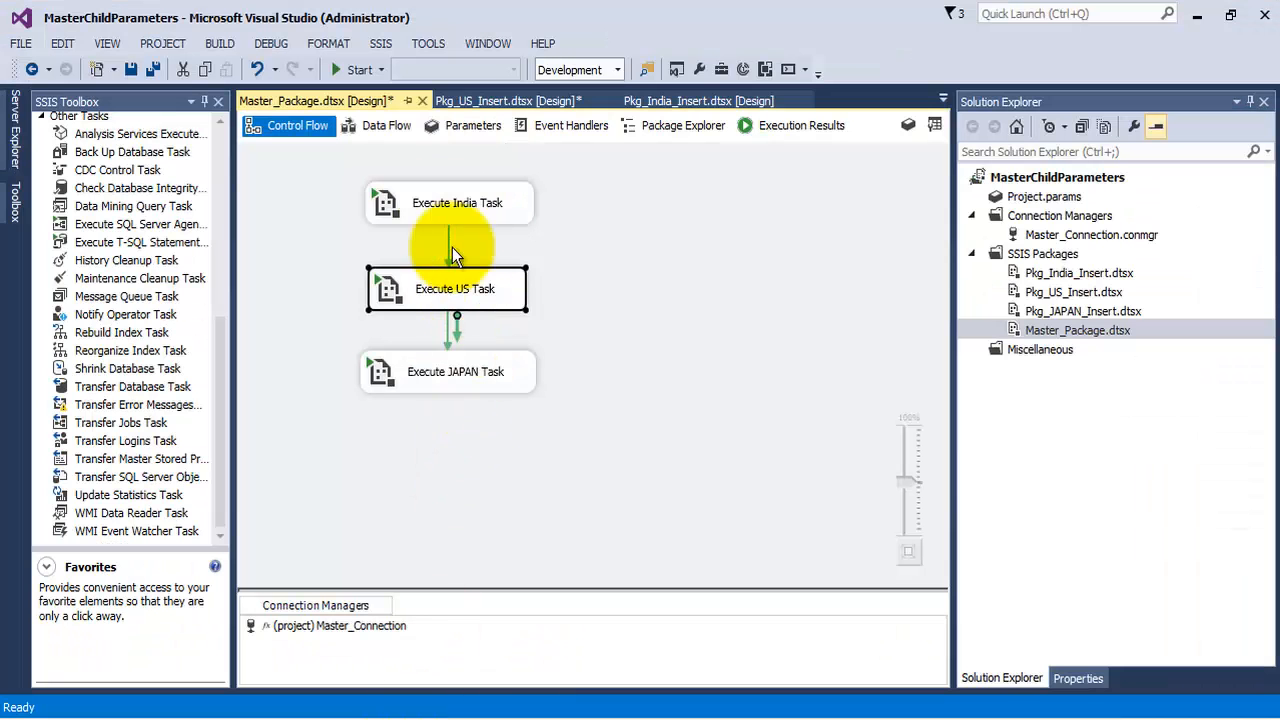
Run the master package, view its control flow execution results, and stop debugging
click(354, 70)
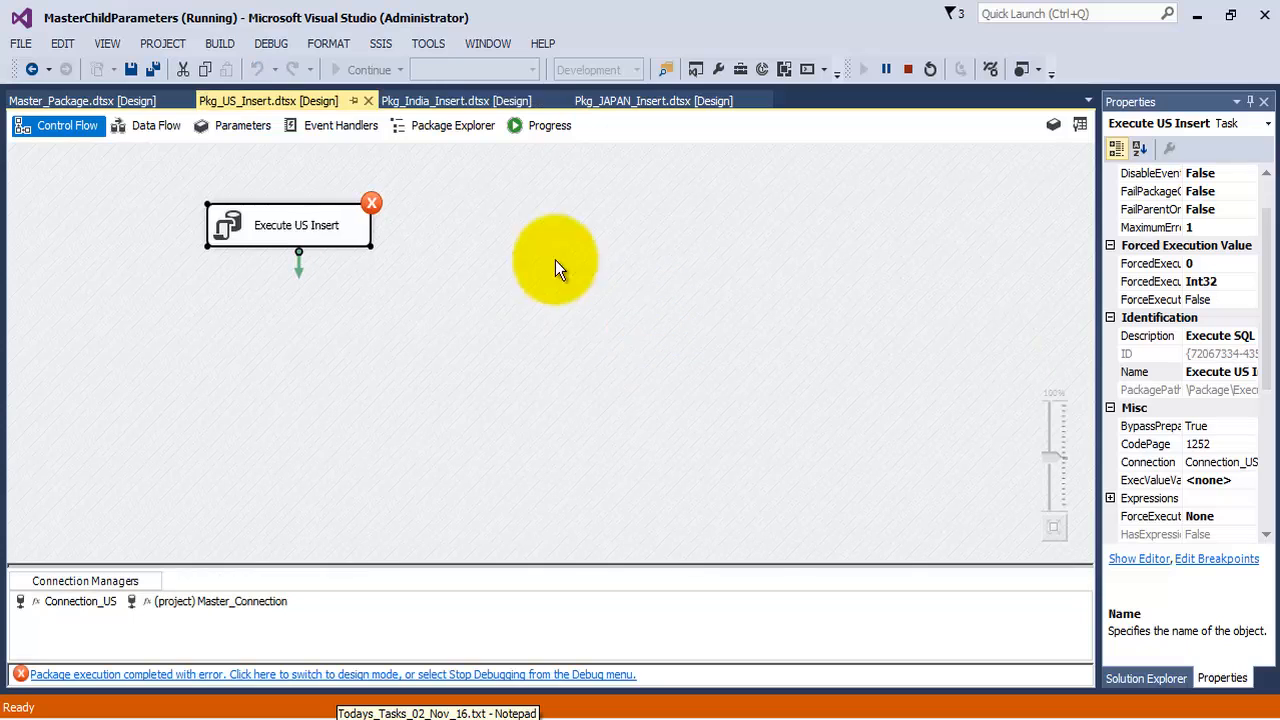
click(70, 101)
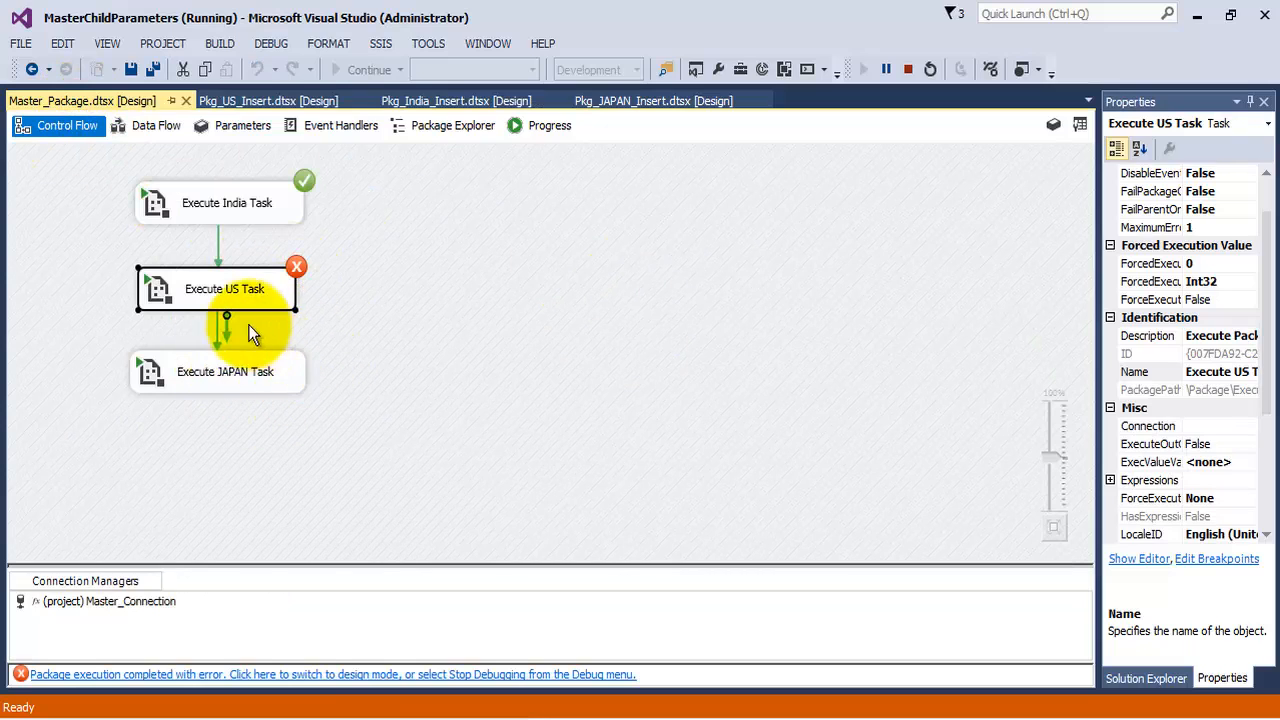
click(908, 69)
Re-run the SELECT query on COUNTRY_MASTER in SQL Server Management Studio
click(235, 716)
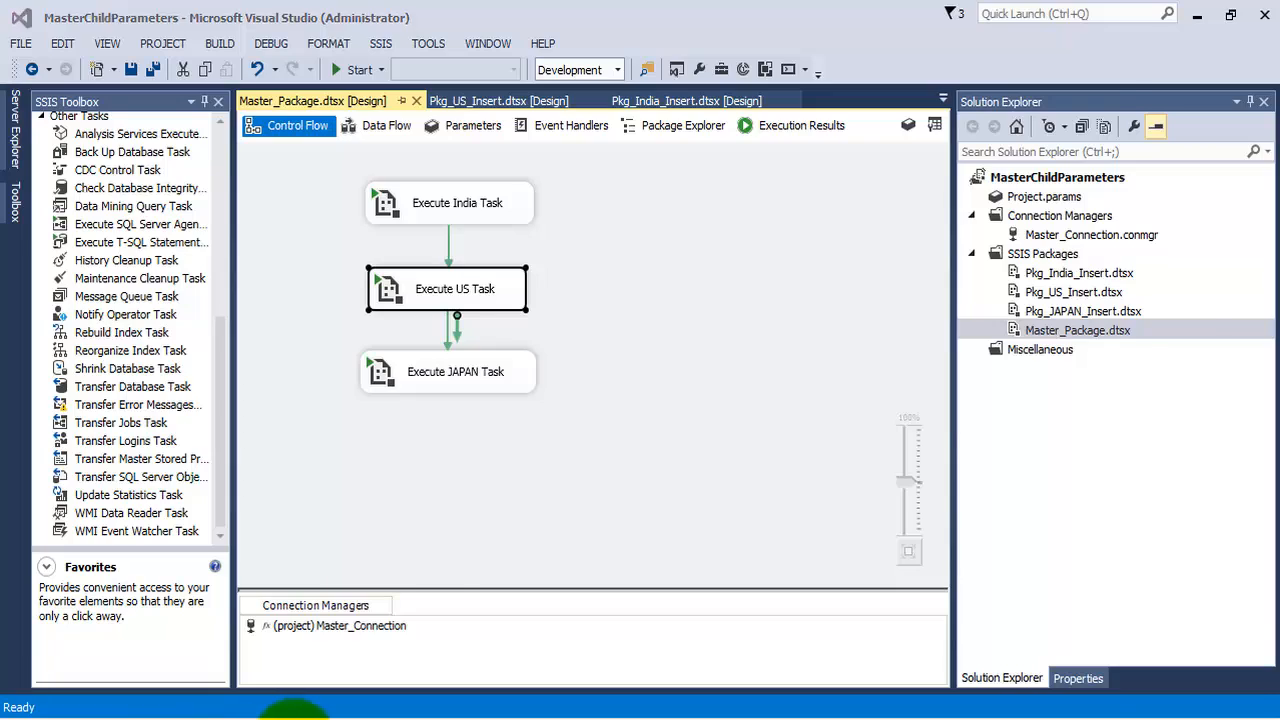
click(279, 82)
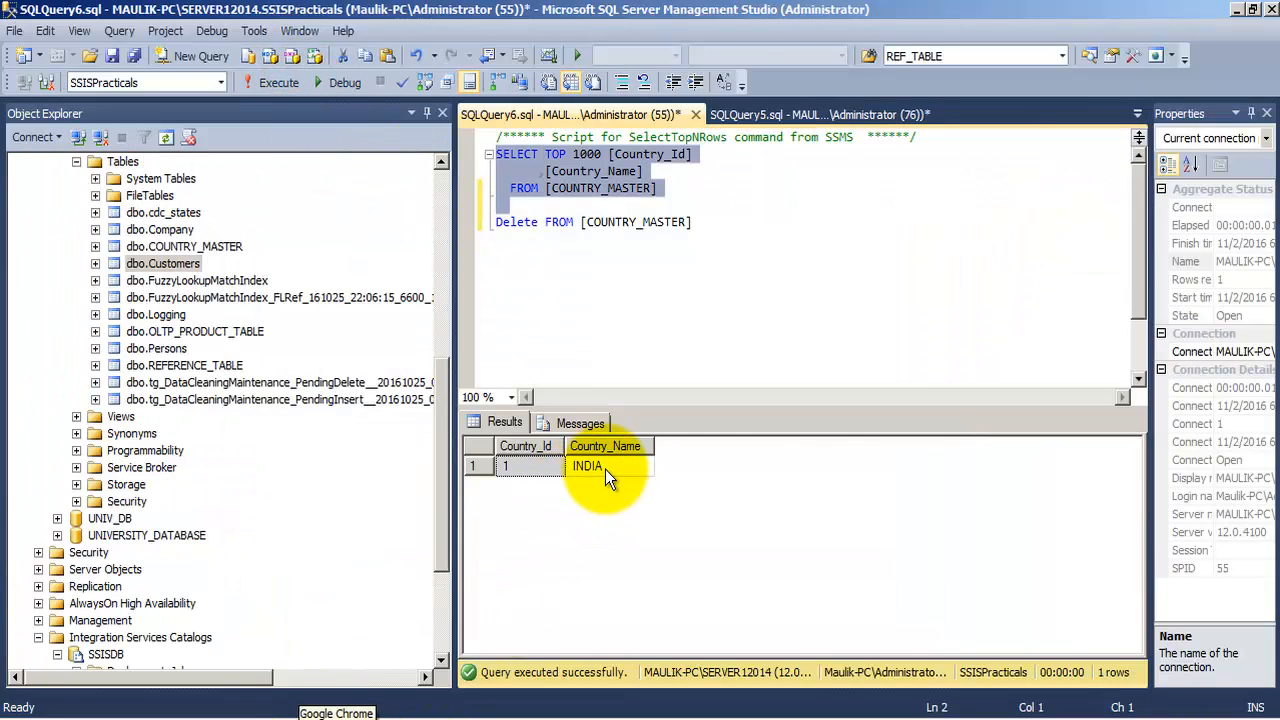
Delete all rows from COUNTRY_MASTER and run the SELECT query again
drag(709, 223, 497, 223)
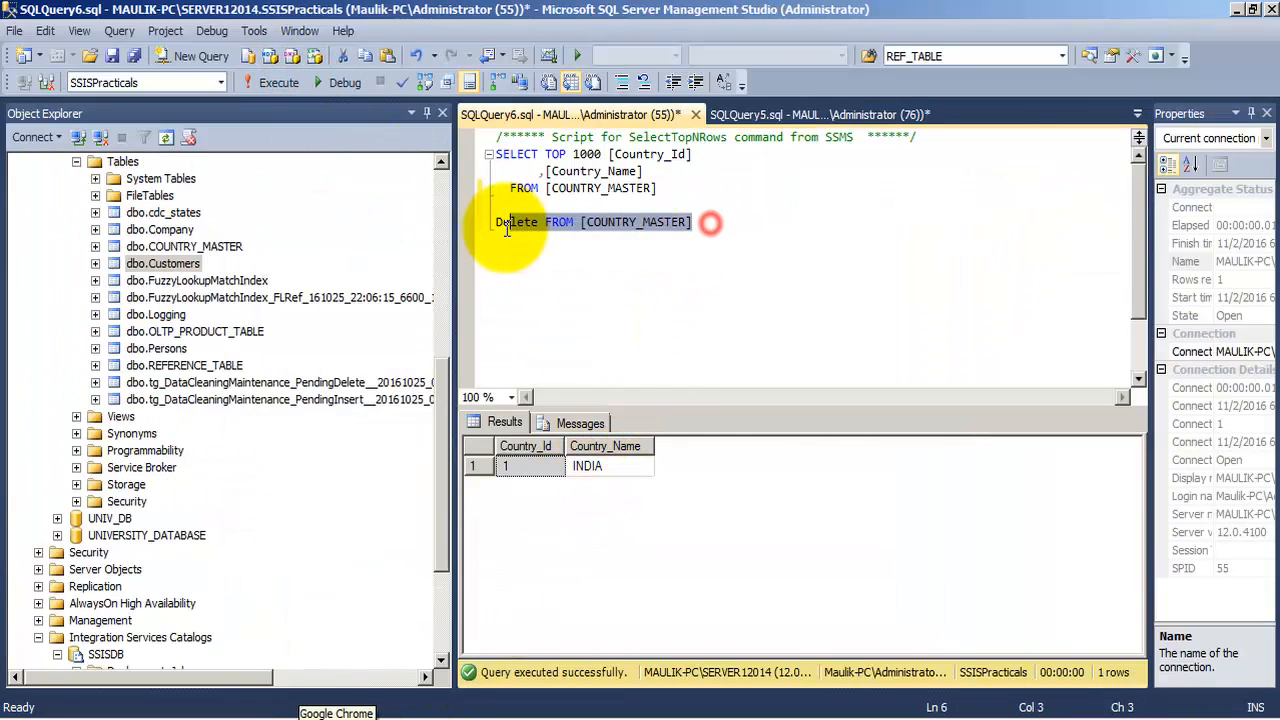
click(279, 82)
drag(657, 188, 497, 154)
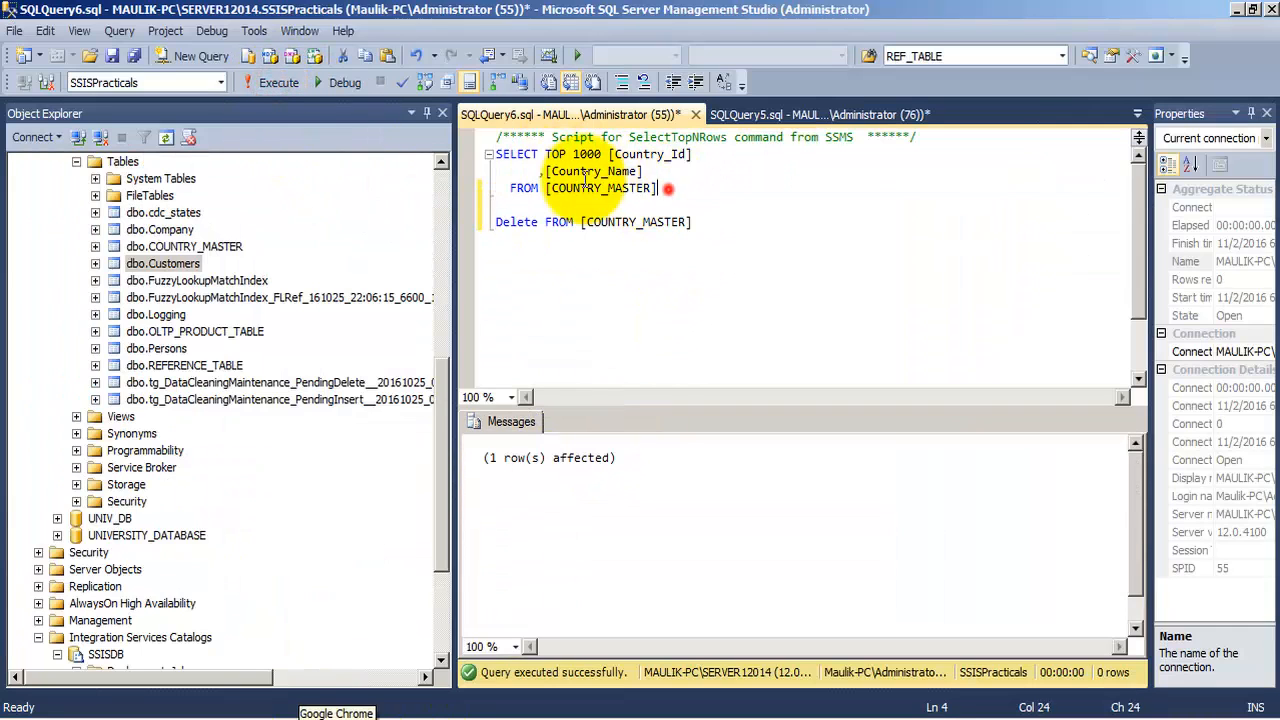
click(279, 82)
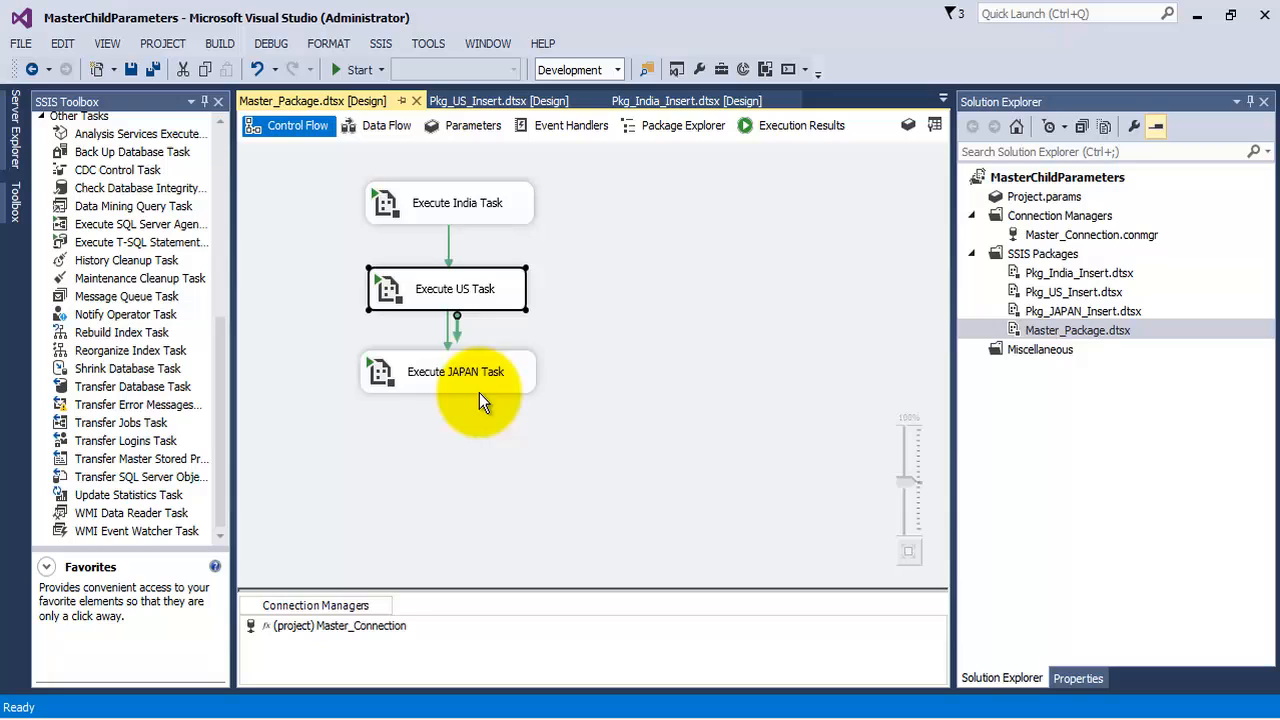
Change the precedence constraint between the US and JAPAN tasks to Failure
click(449, 324)
right_click(449, 324)
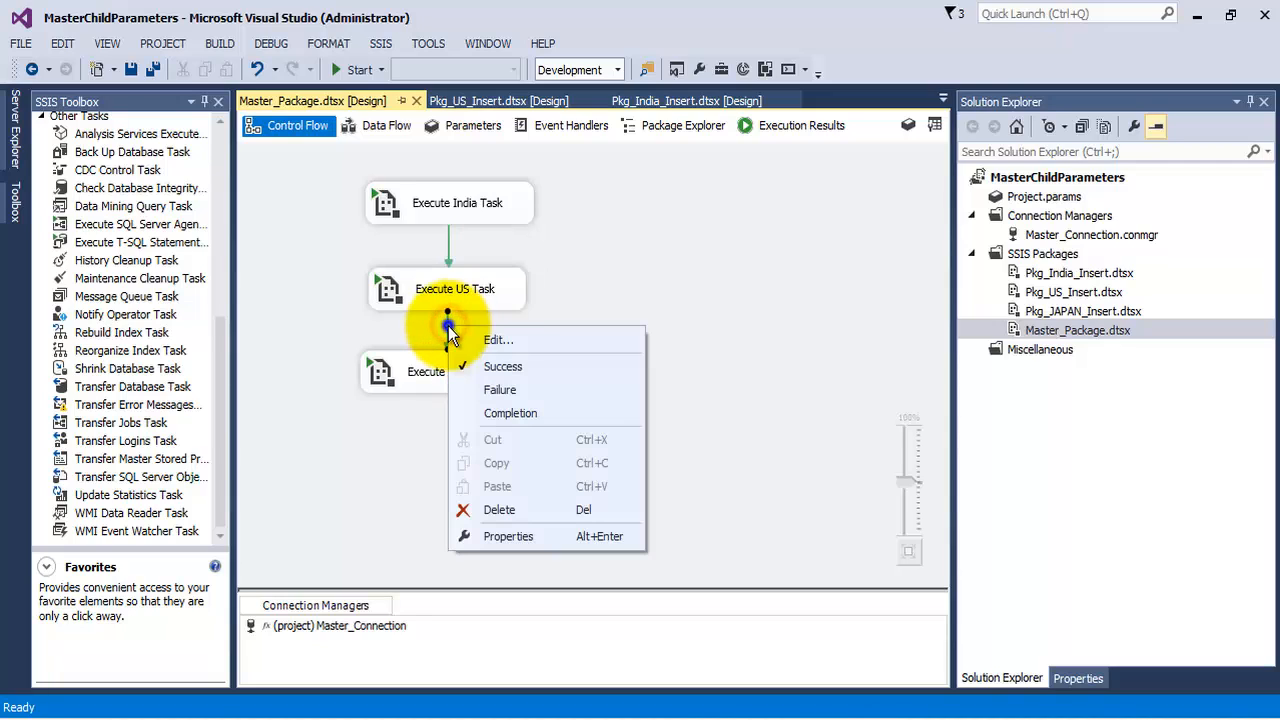
click(490, 388)
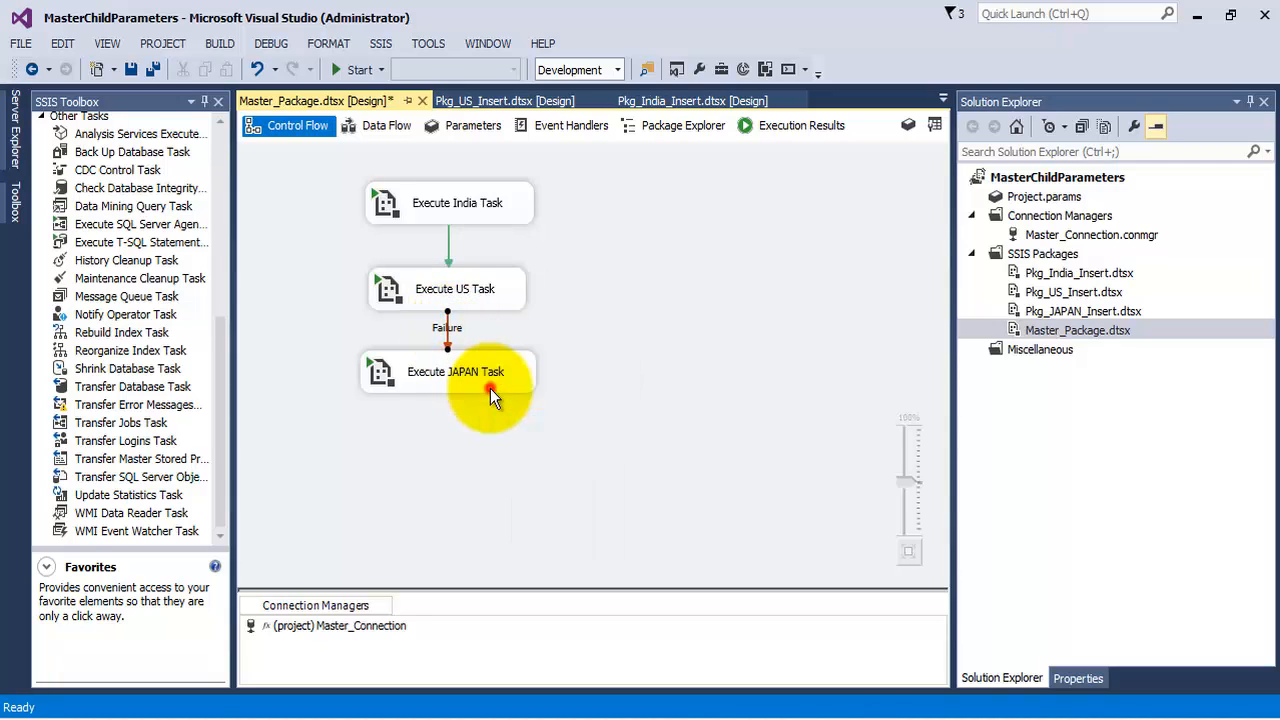
click(646, 328)
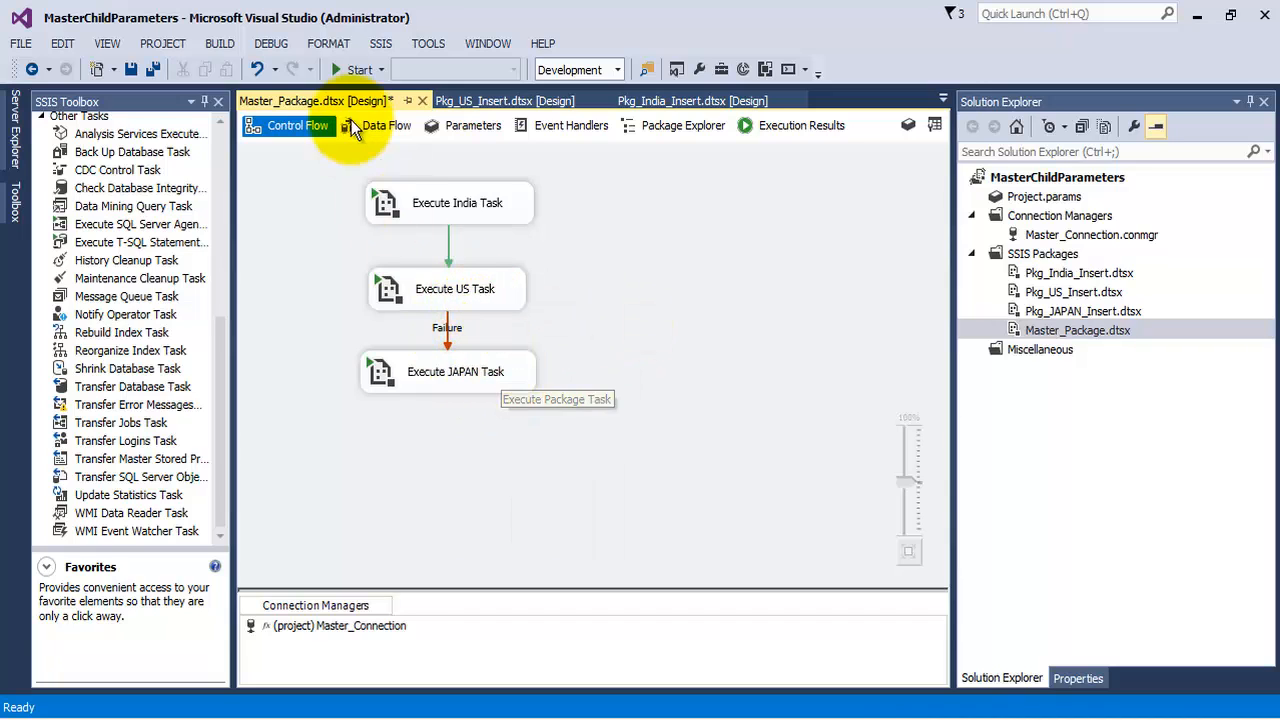
Save all files, run the master package, view the execution results, and stop debugging
click(155, 70)
click(353, 70)
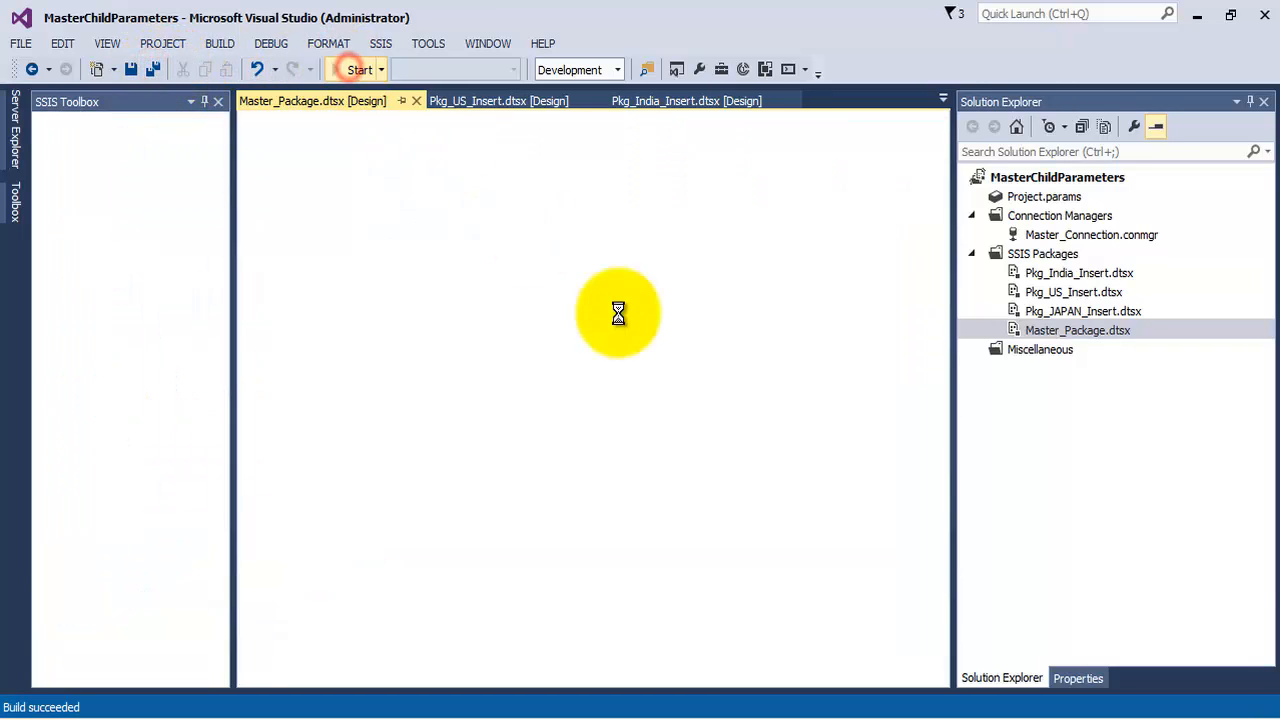
click(68, 101)
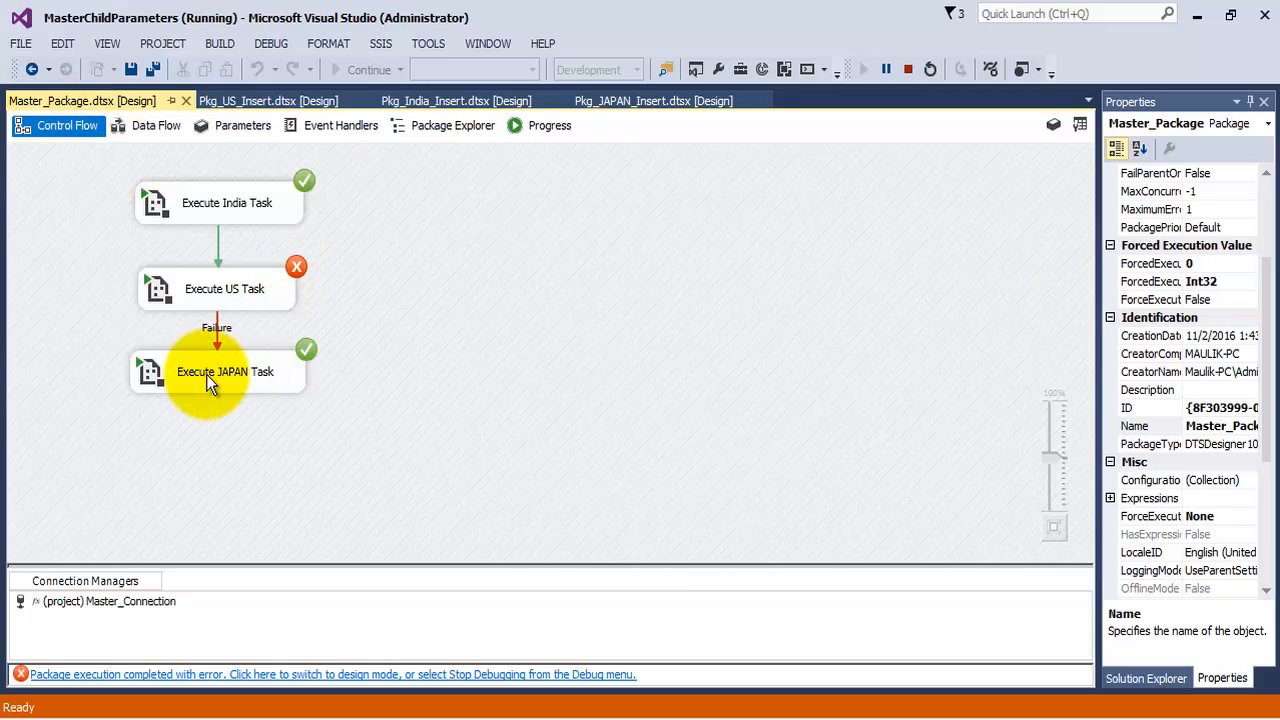
click(907, 70)
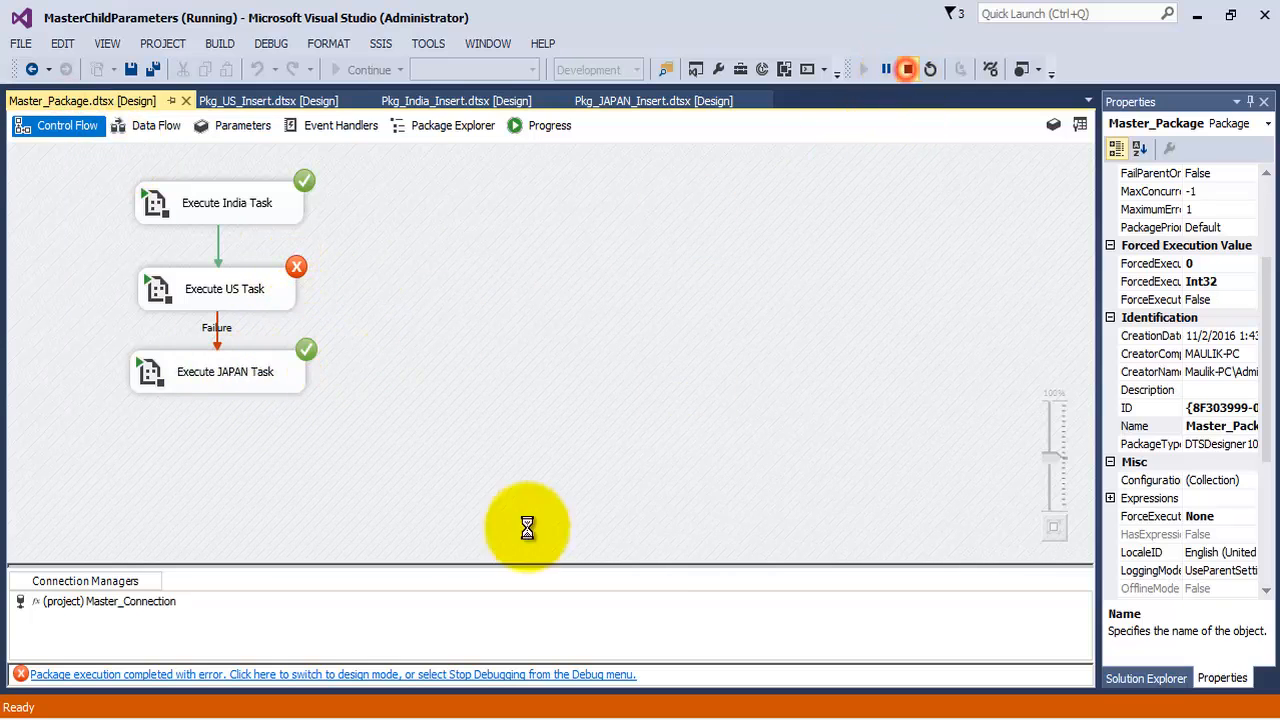
Switch to SQL Server Management Studio and run the SELECT query on COUNTRY_MASTER
key(alt+Tab)
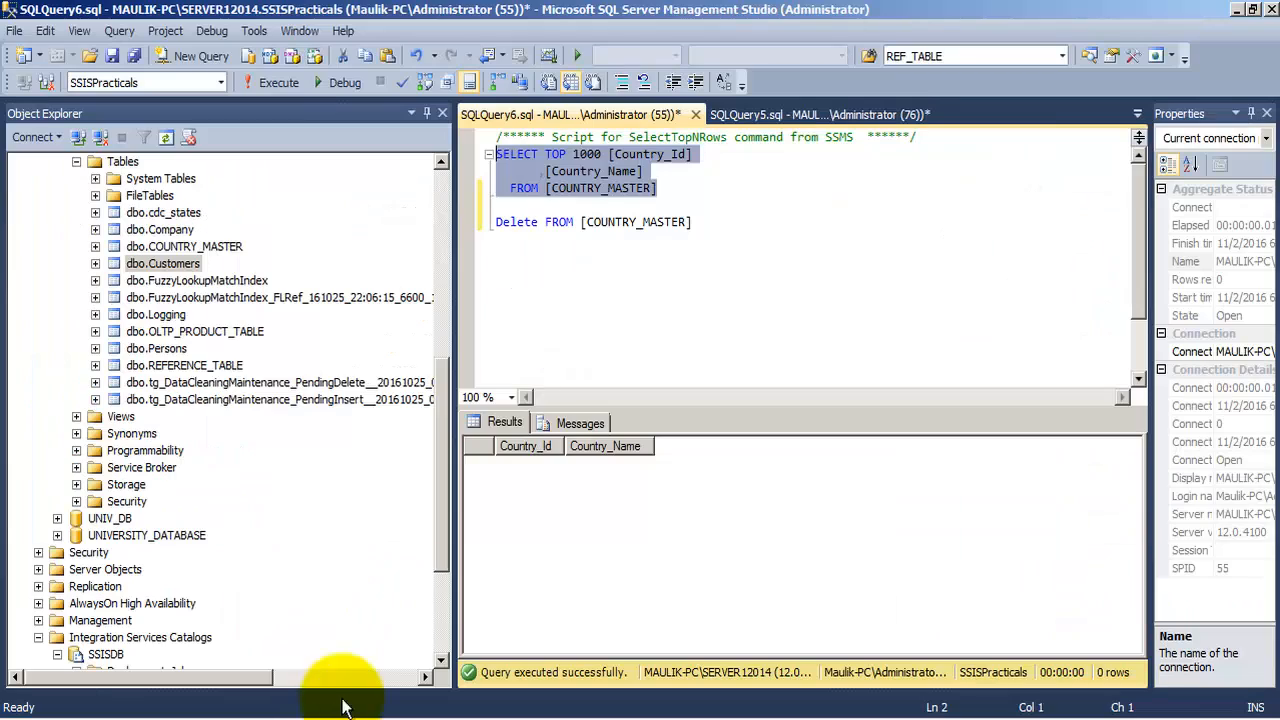
click(275, 82)
click(612, 486)
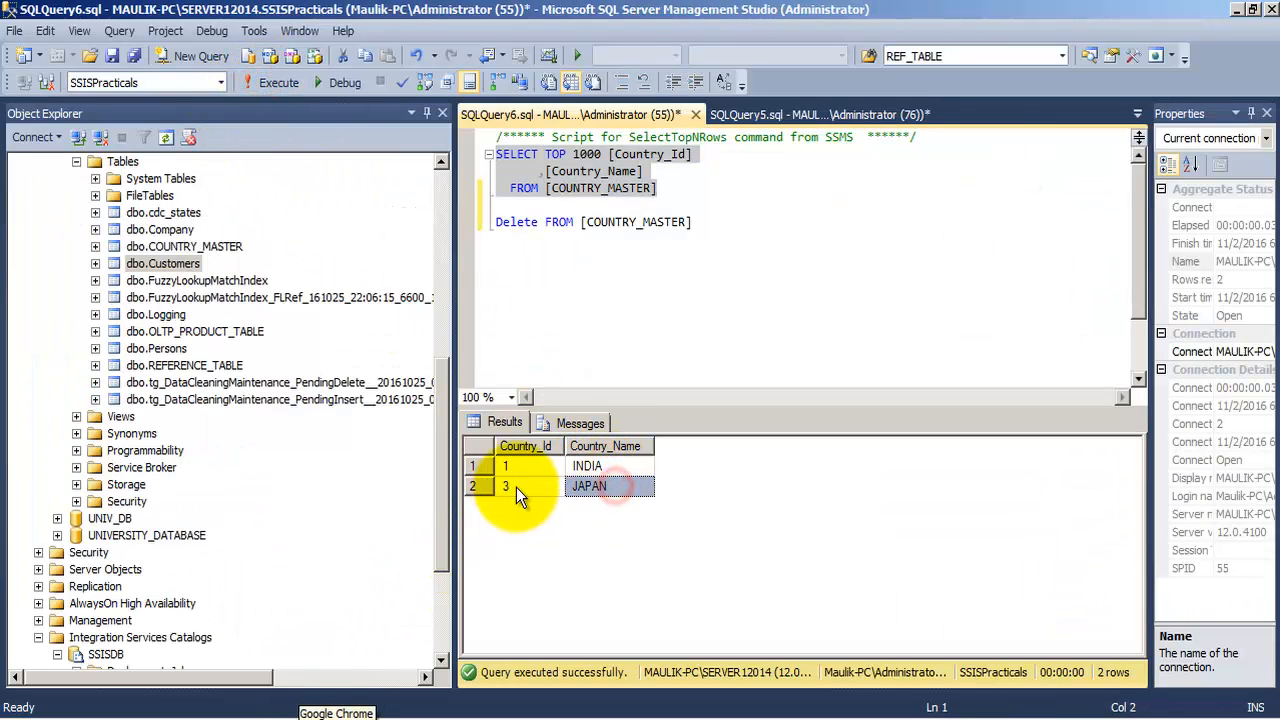
Delete all rows from COUNTRY_MASTER and reselect the SELECT query
drag(713, 221, 445, 226)
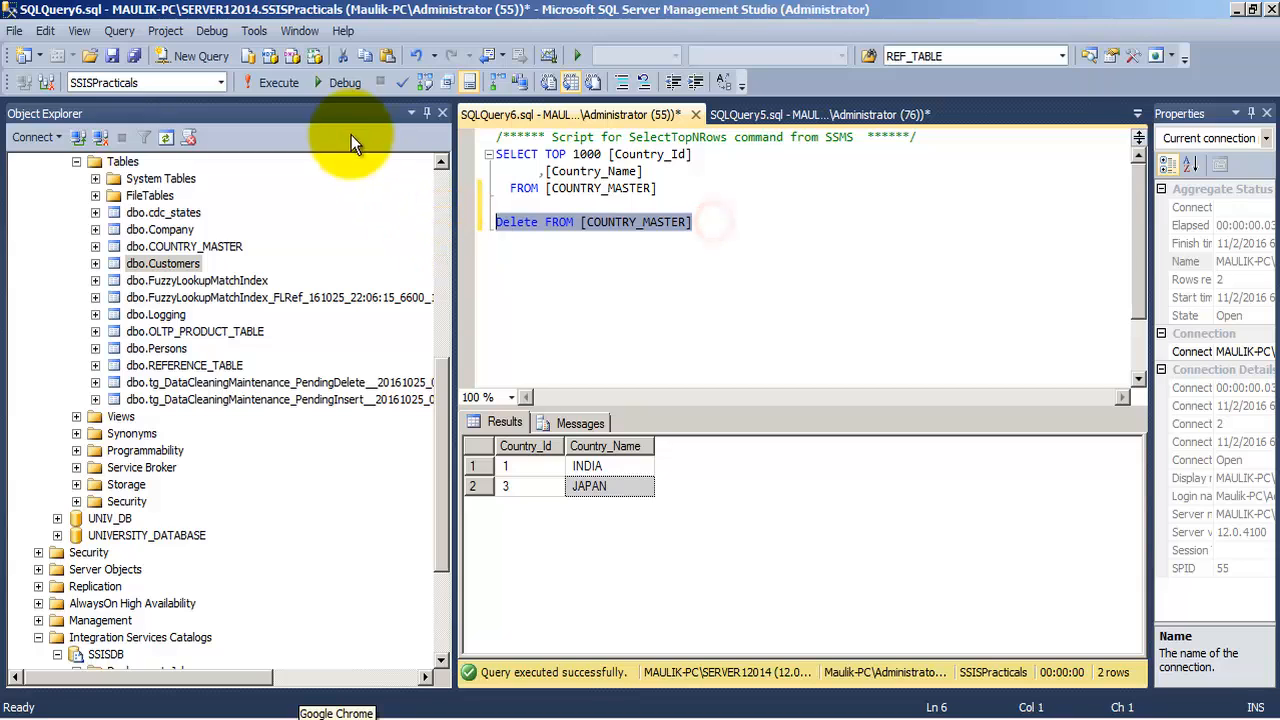
click(277, 82)
drag(670, 190, 490, 154)
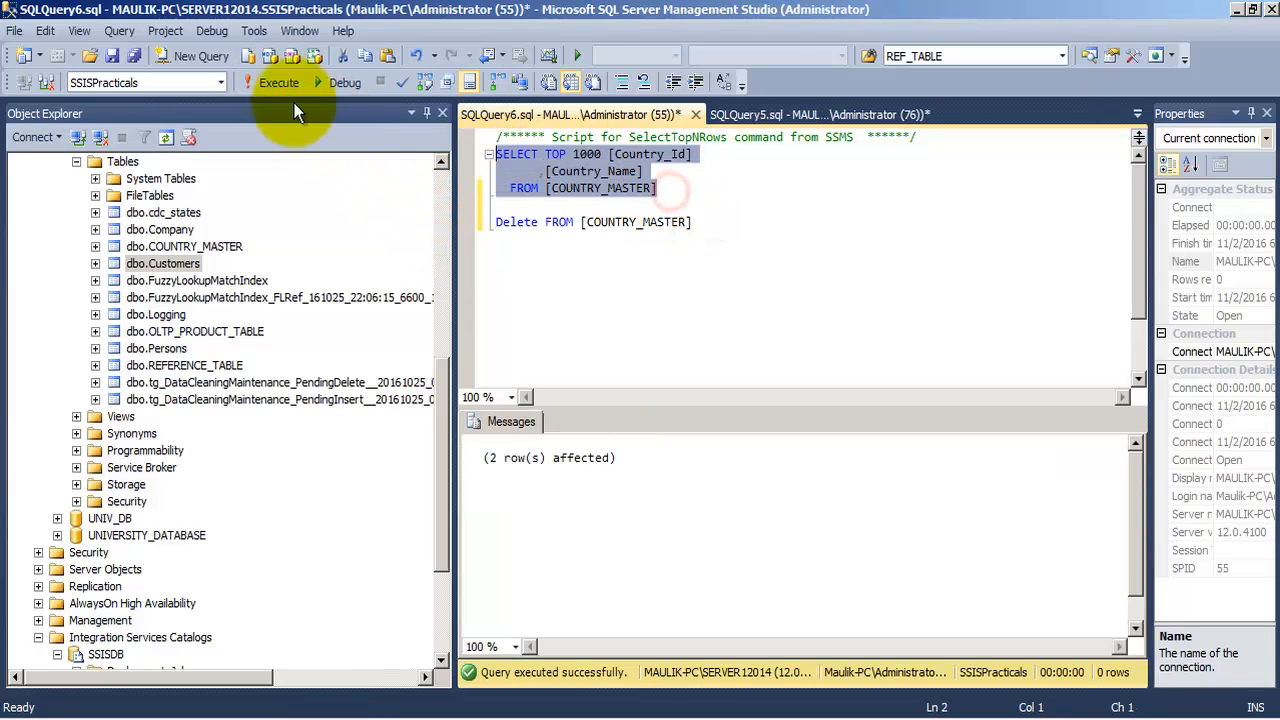
Run the selected SELECT query on COUNTRY_MASTER
click(277, 82)
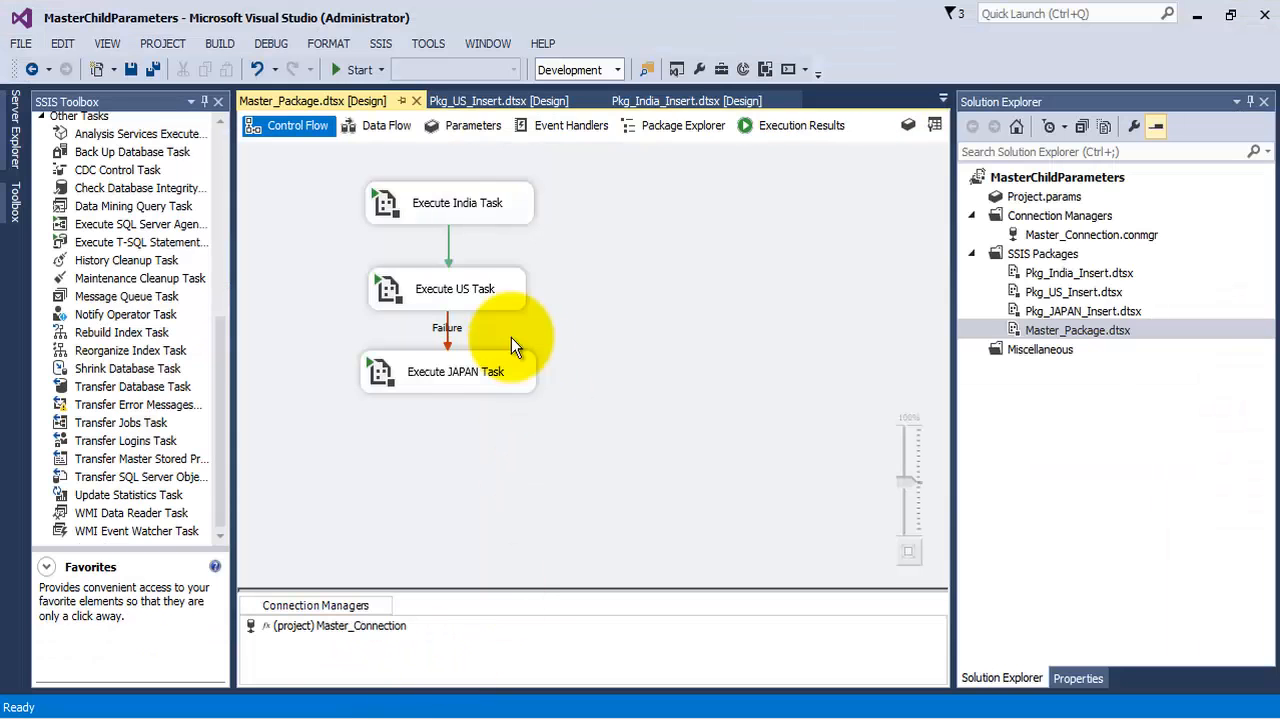
Open the US insert package, review the Execute US Insert task's INSERT INTO COUNTRY_MASTER statement, and save the package
click(484, 288)
right_click(490, 287)
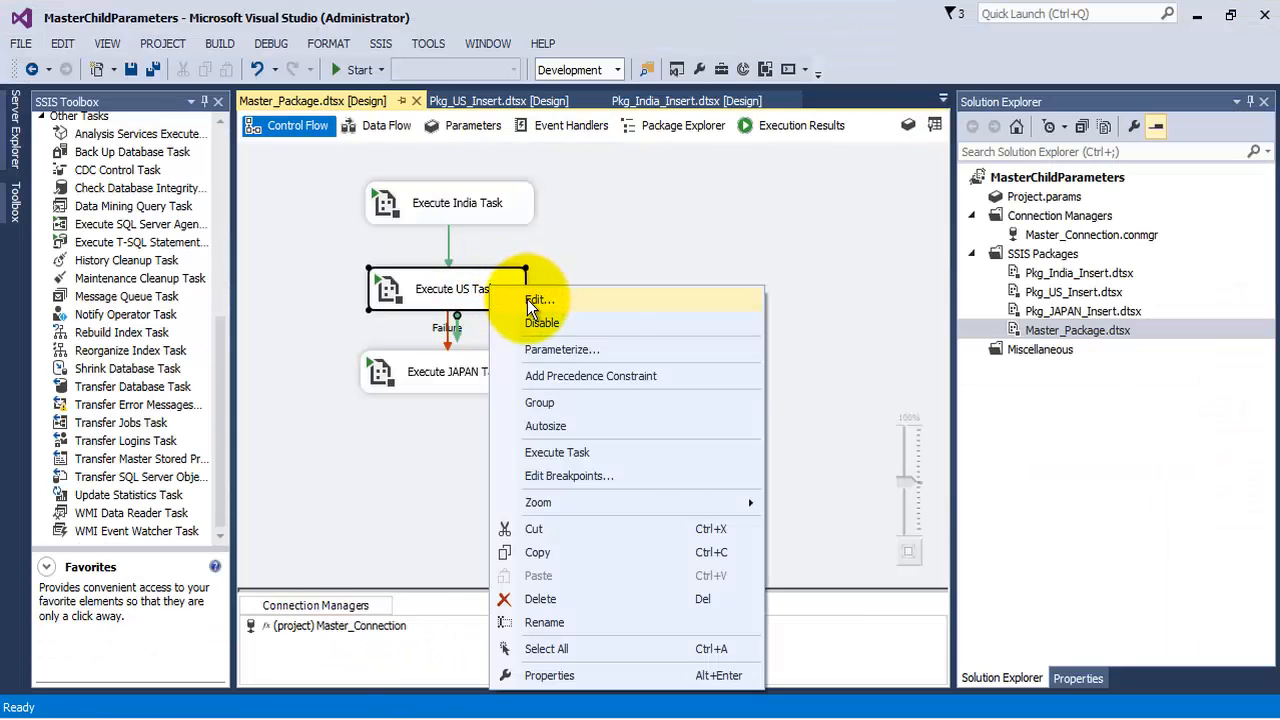
click(1060, 292)
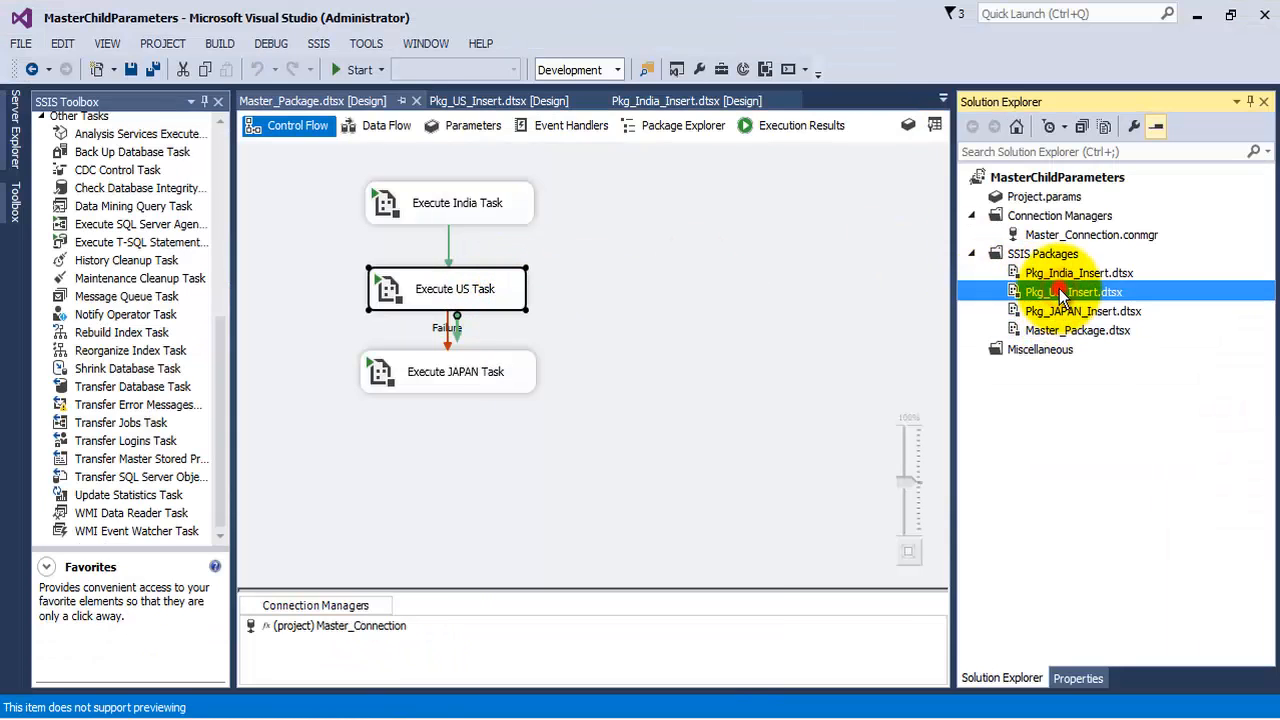
double_click(1060, 292)
right_click(551, 225)
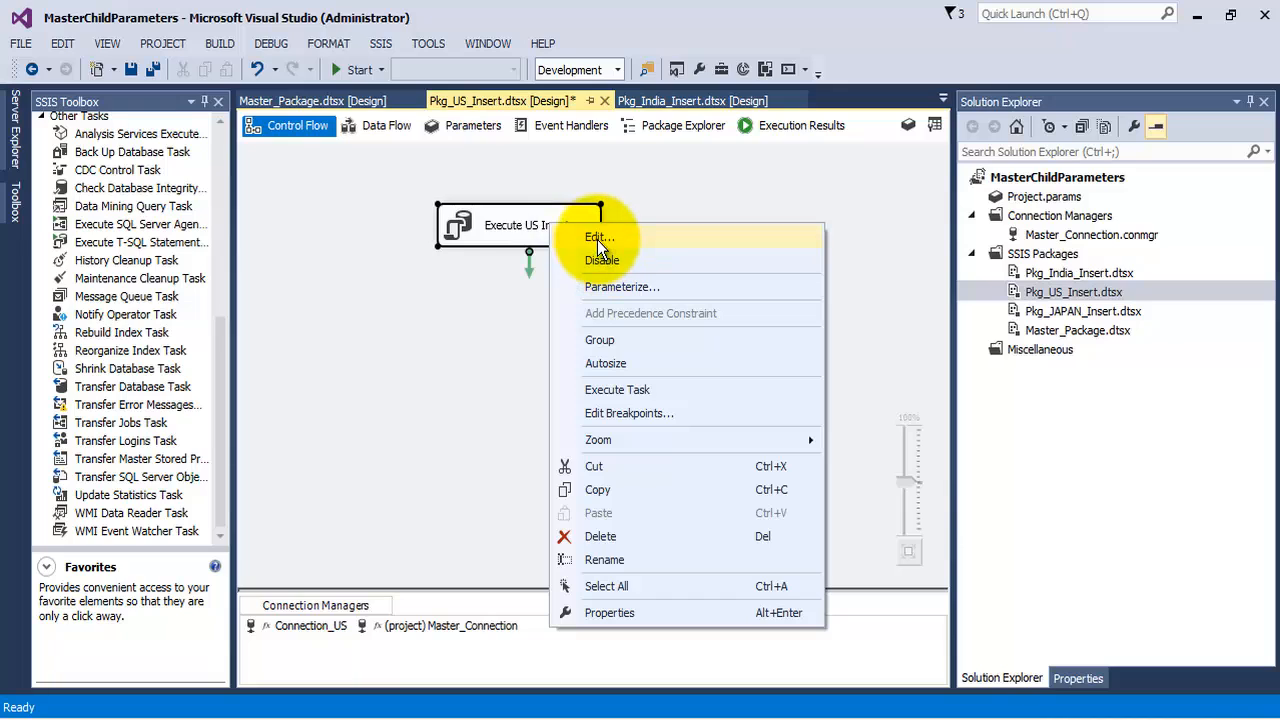
click(597, 238)
click(835, 420)
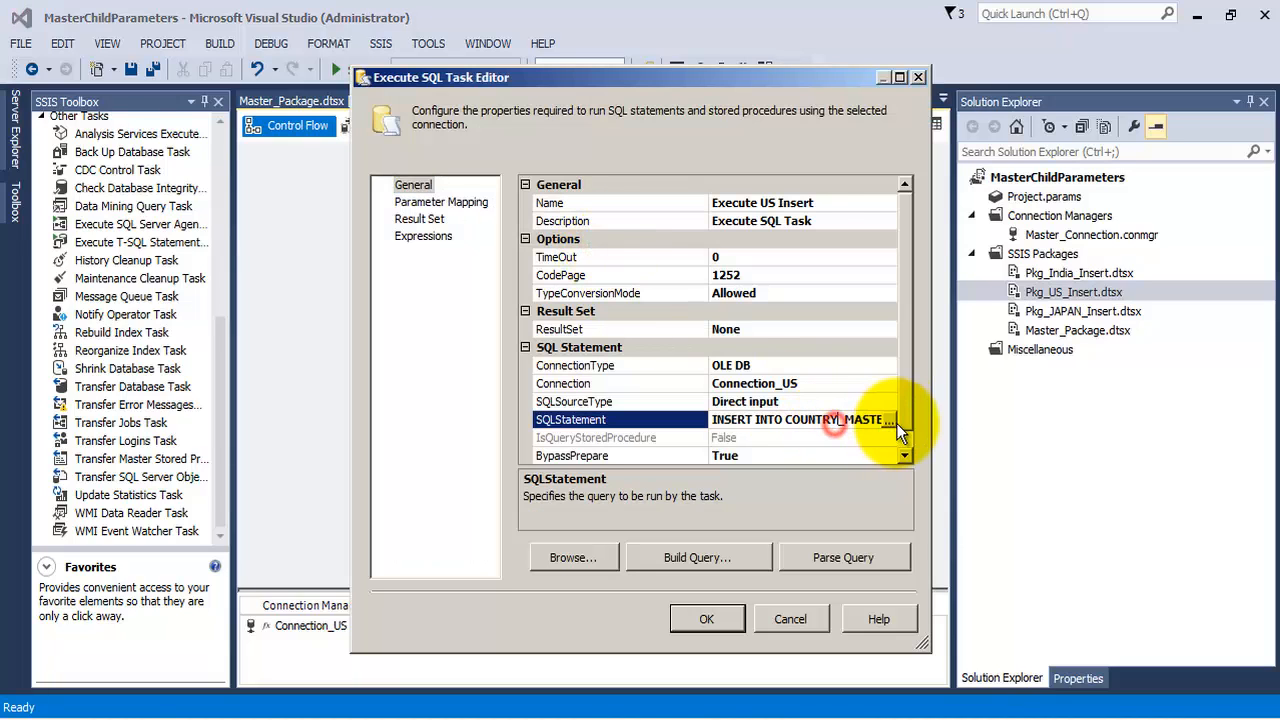
click(896, 421)
click(727, 229)
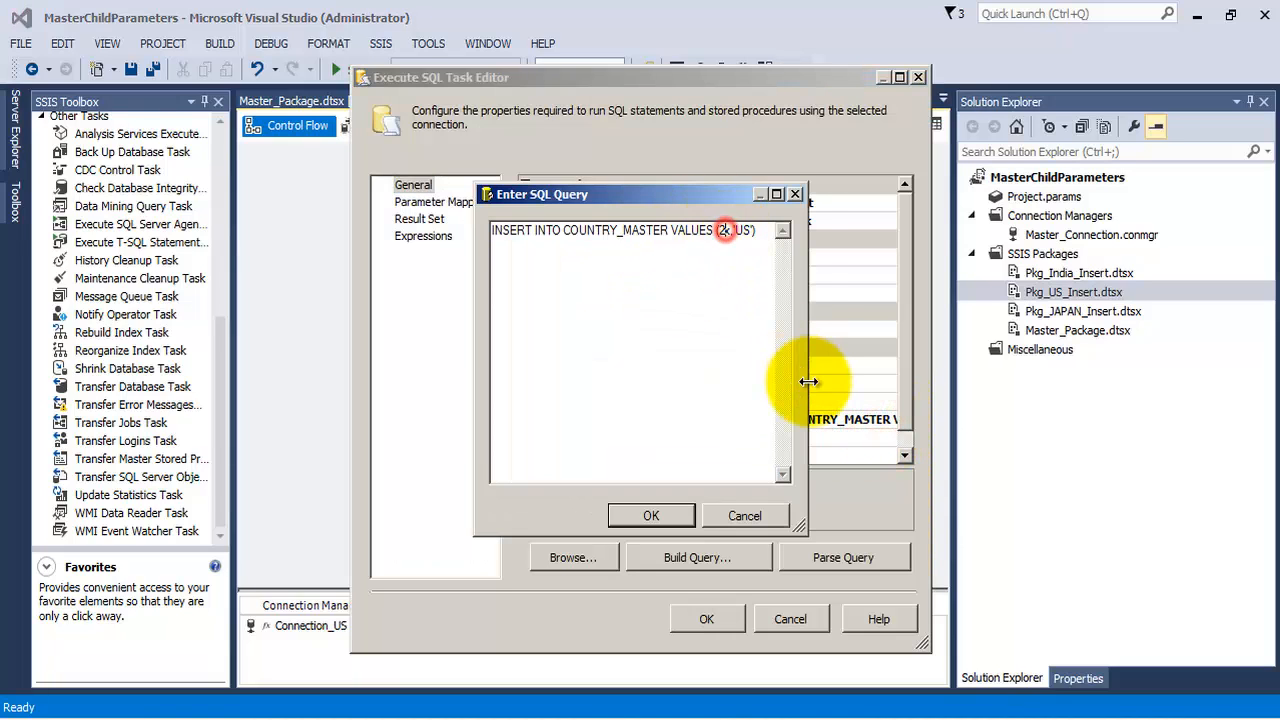
click(643, 516)
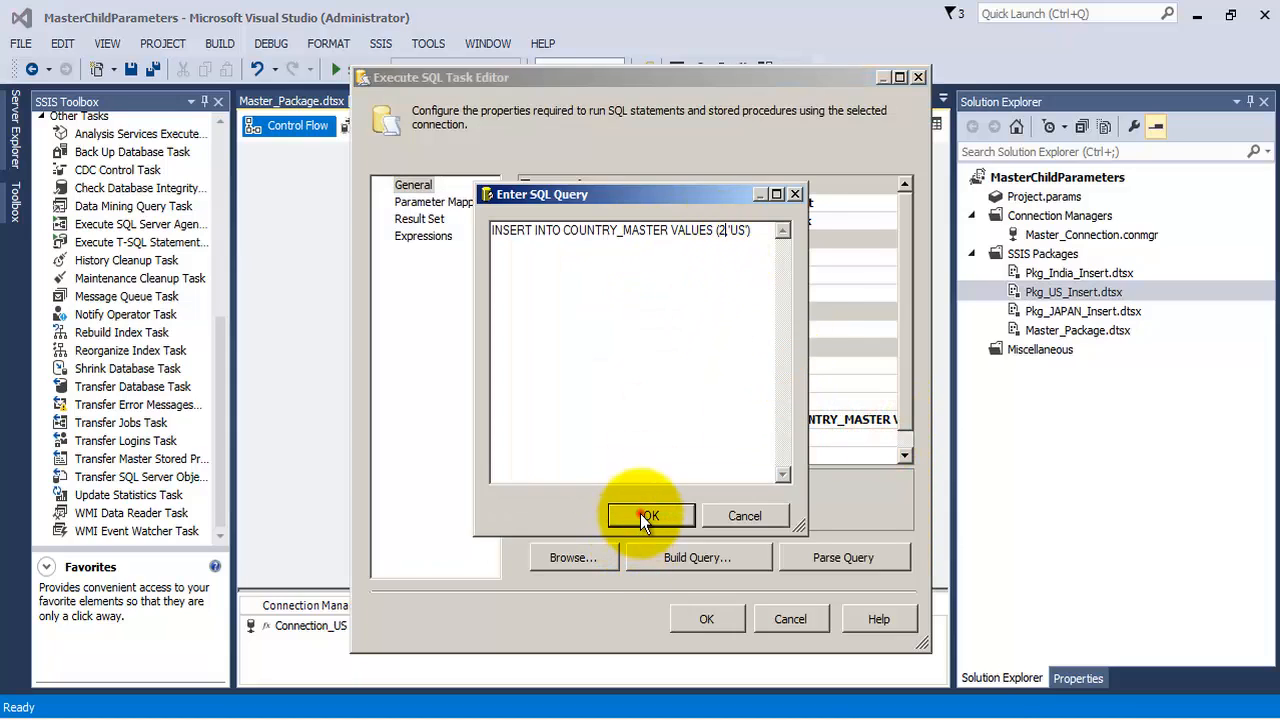
click(704, 619)
click(155, 68)
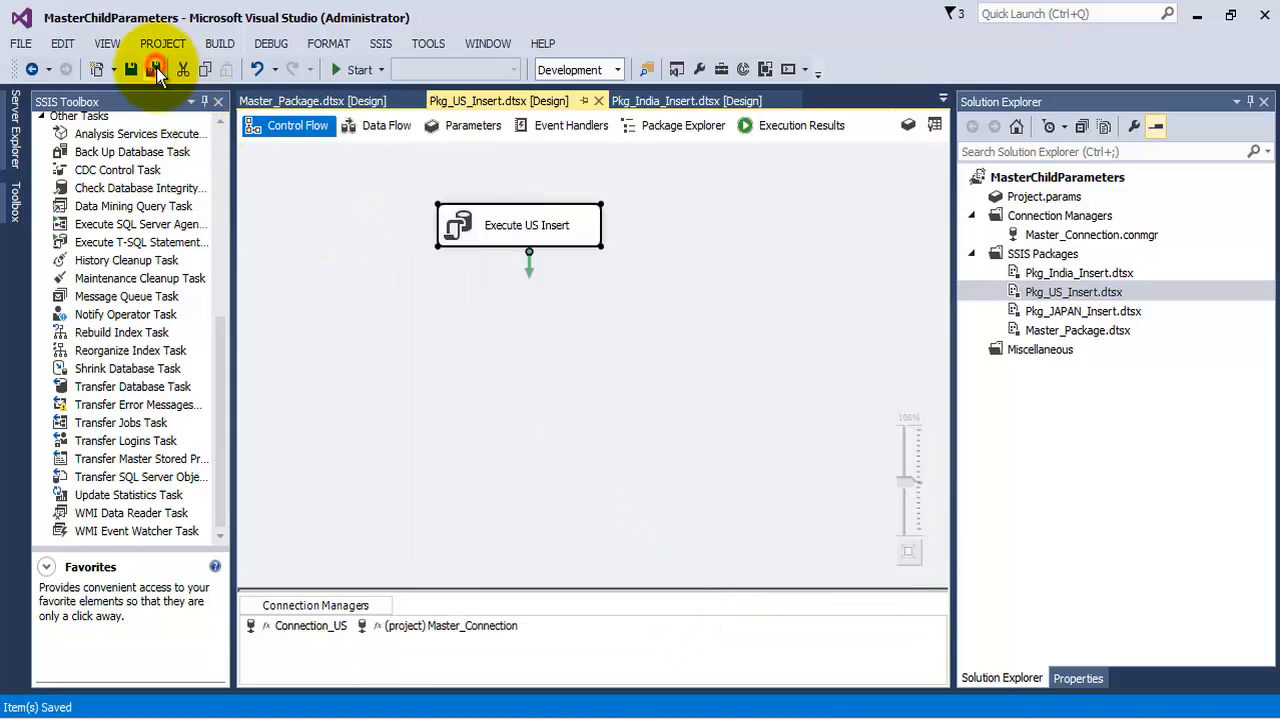
Open the master package, run it, view the task results, and stop debugging
double_click(1049, 332)
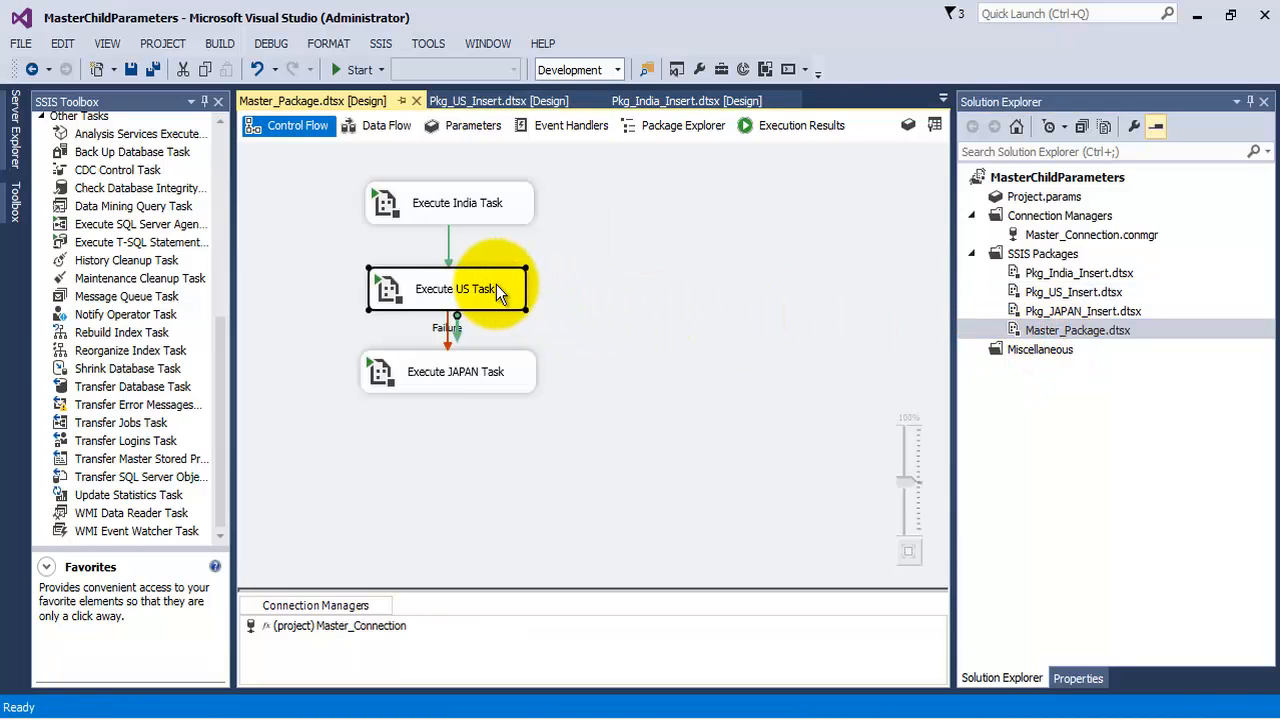
click(348, 69)
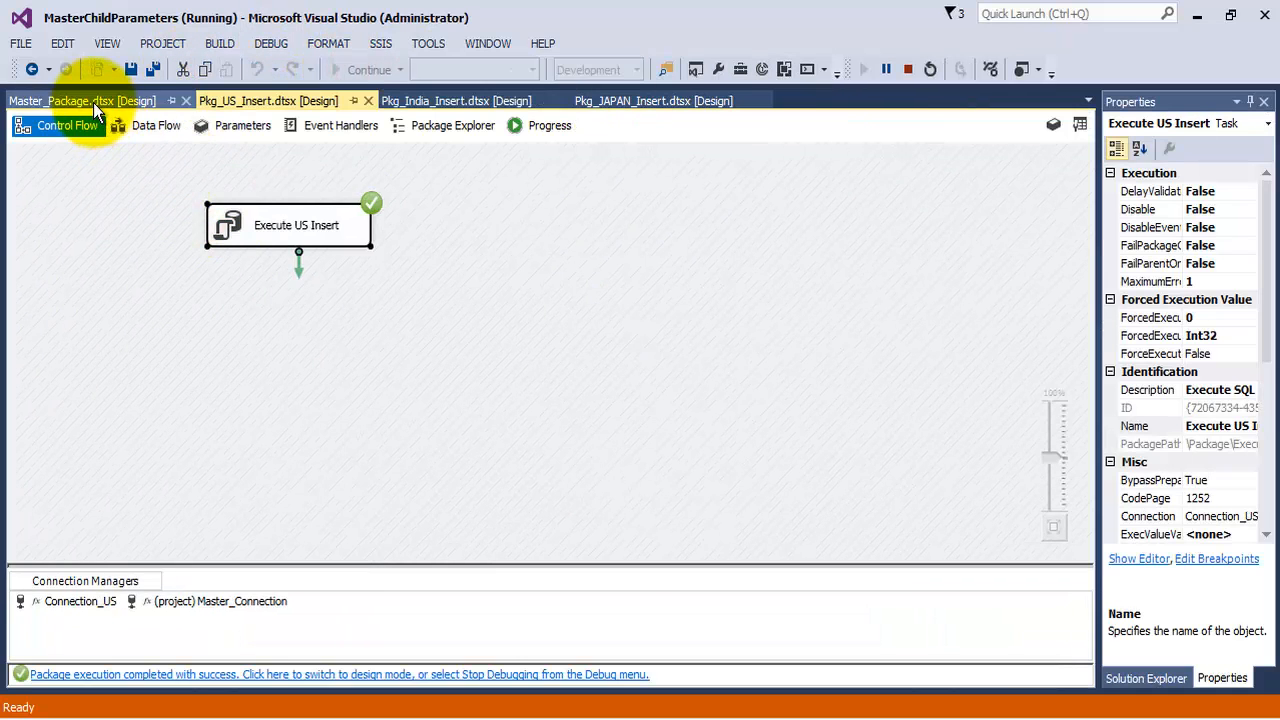
click(70, 101)
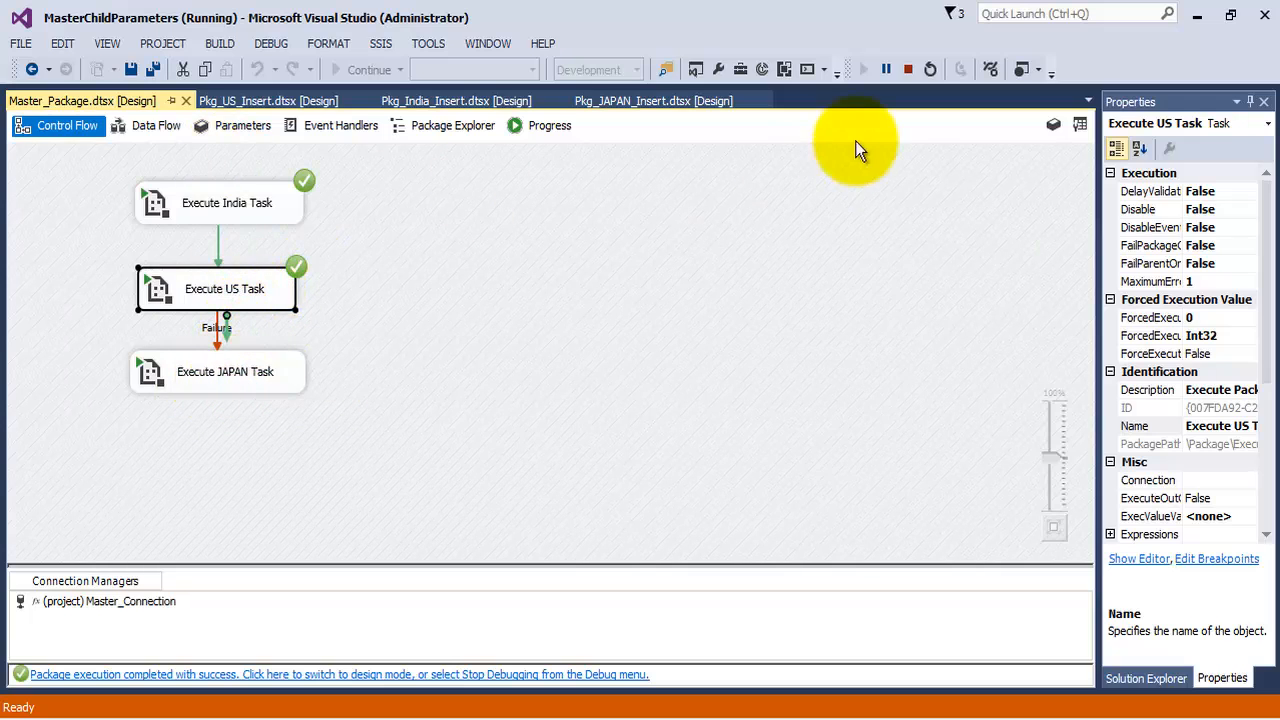
click(908, 69)
Switch to SQL Server Management Studio and run the SELECT query on COUNTRY_MASTER
click(304, 718)
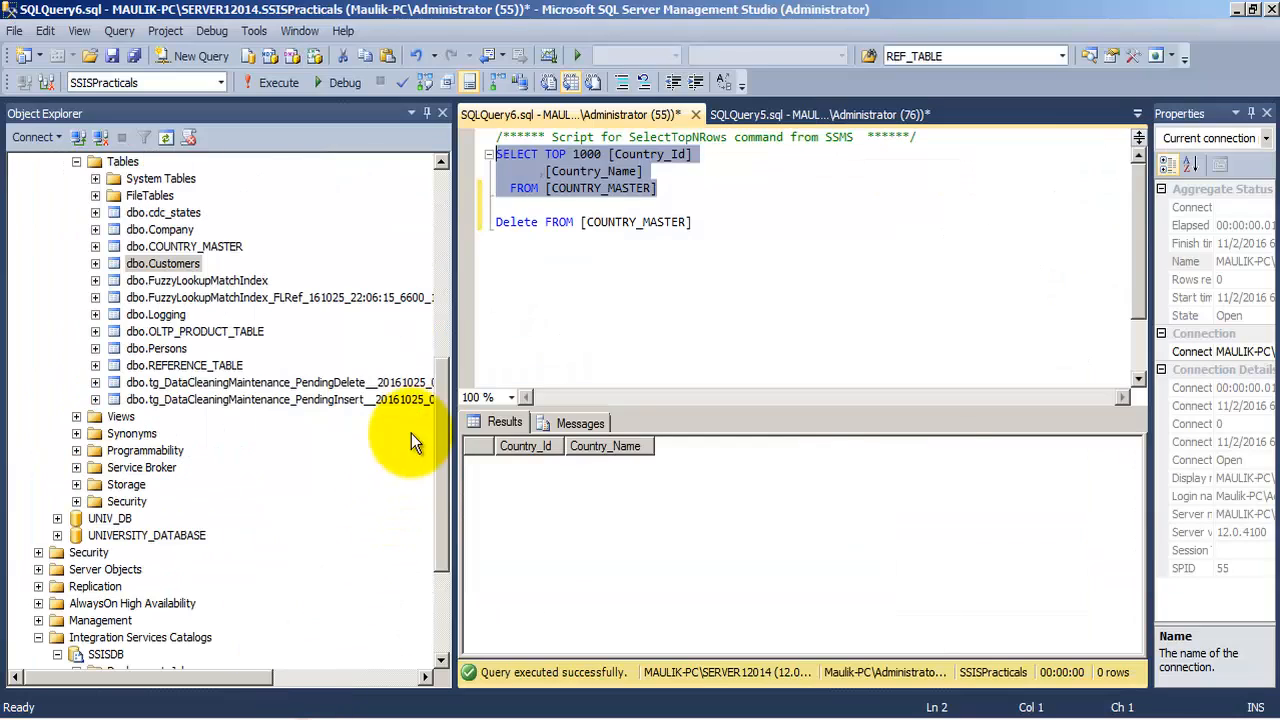
click(280, 83)
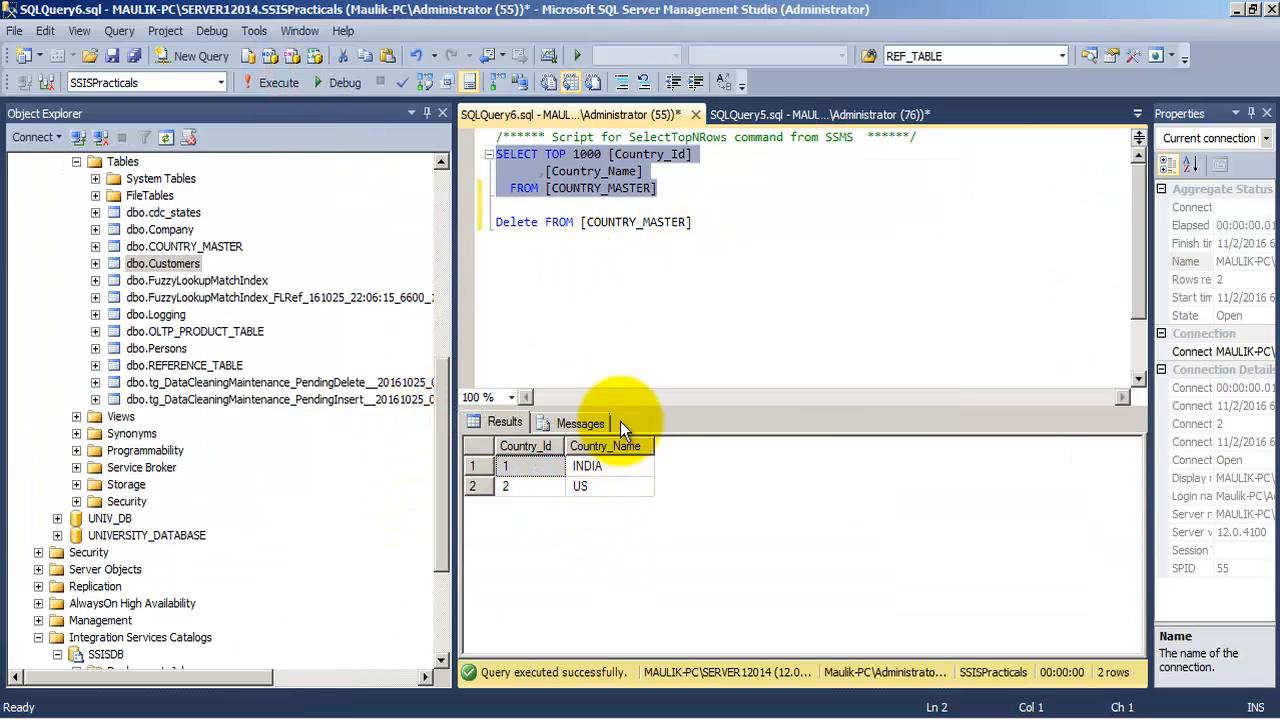
Delete all rows from COUNTRY_MASTER and rerun the SELECT query
drag(700, 222, 497, 240)
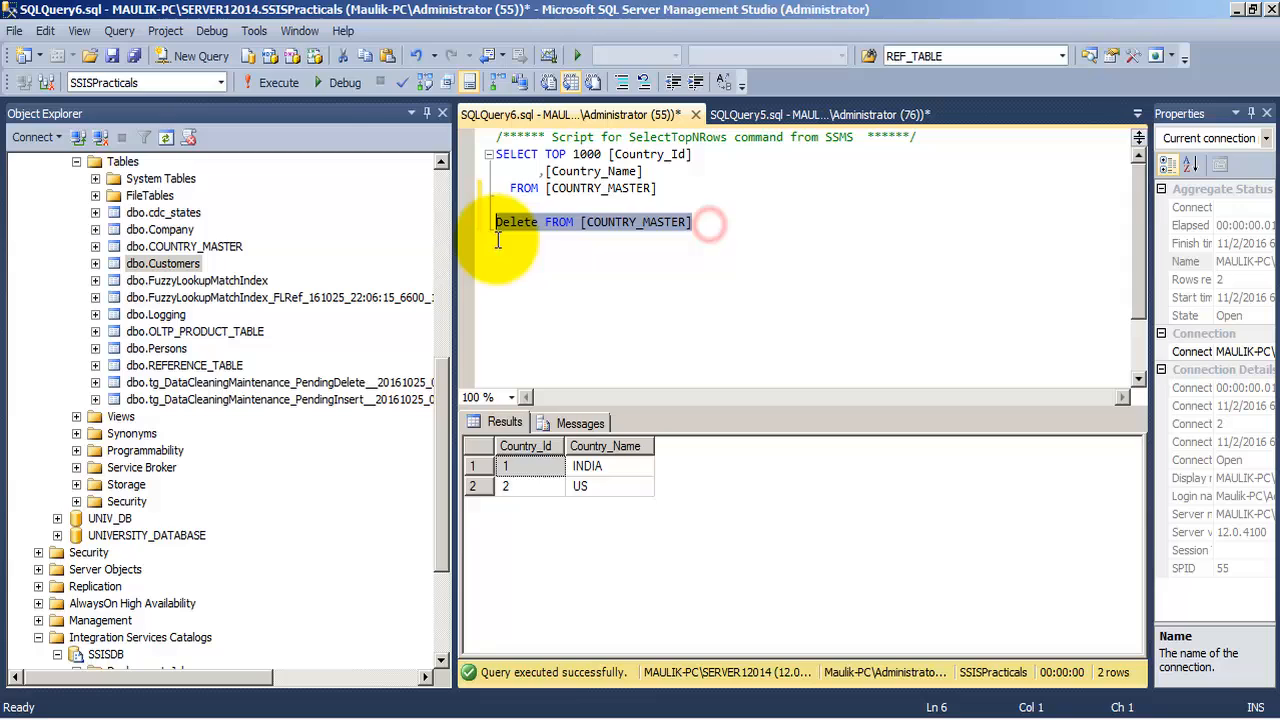
click(279, 83)
drag(658, 188, 496, 154)
click(284, 84)
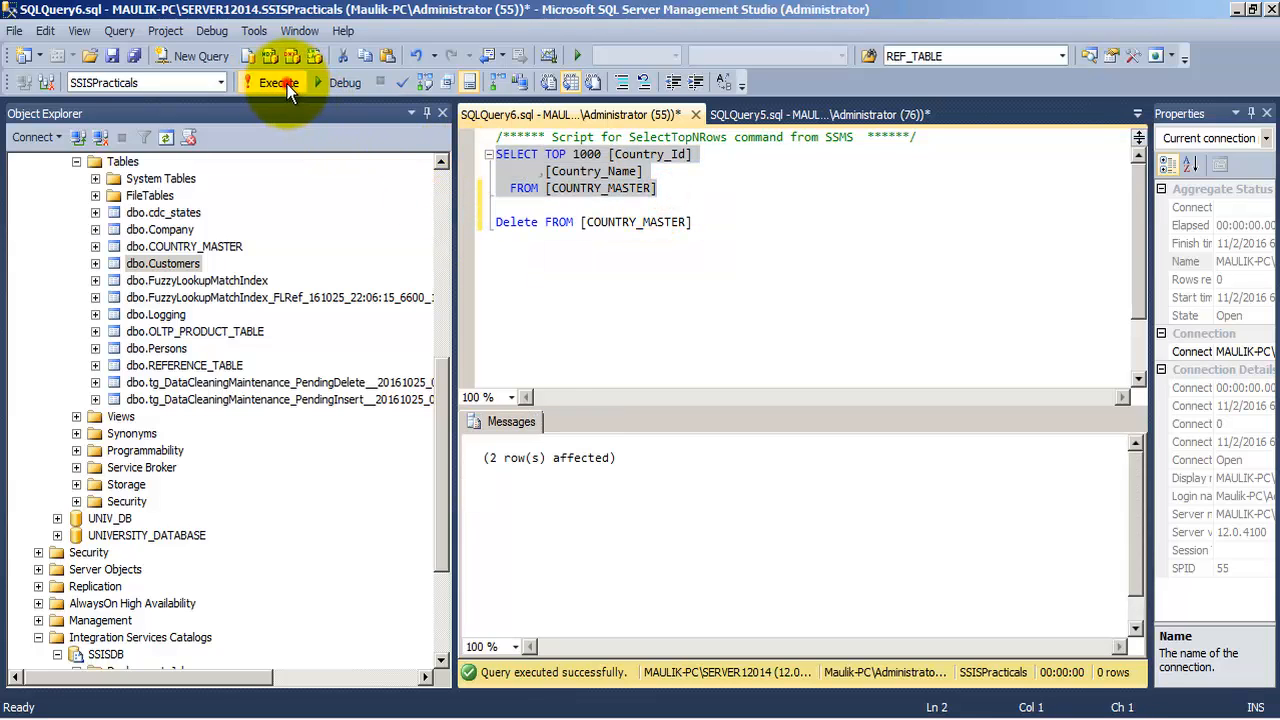
Open the US insert task's SQL statement in the US package and type 2 into its VALUES list
click(405, 719)
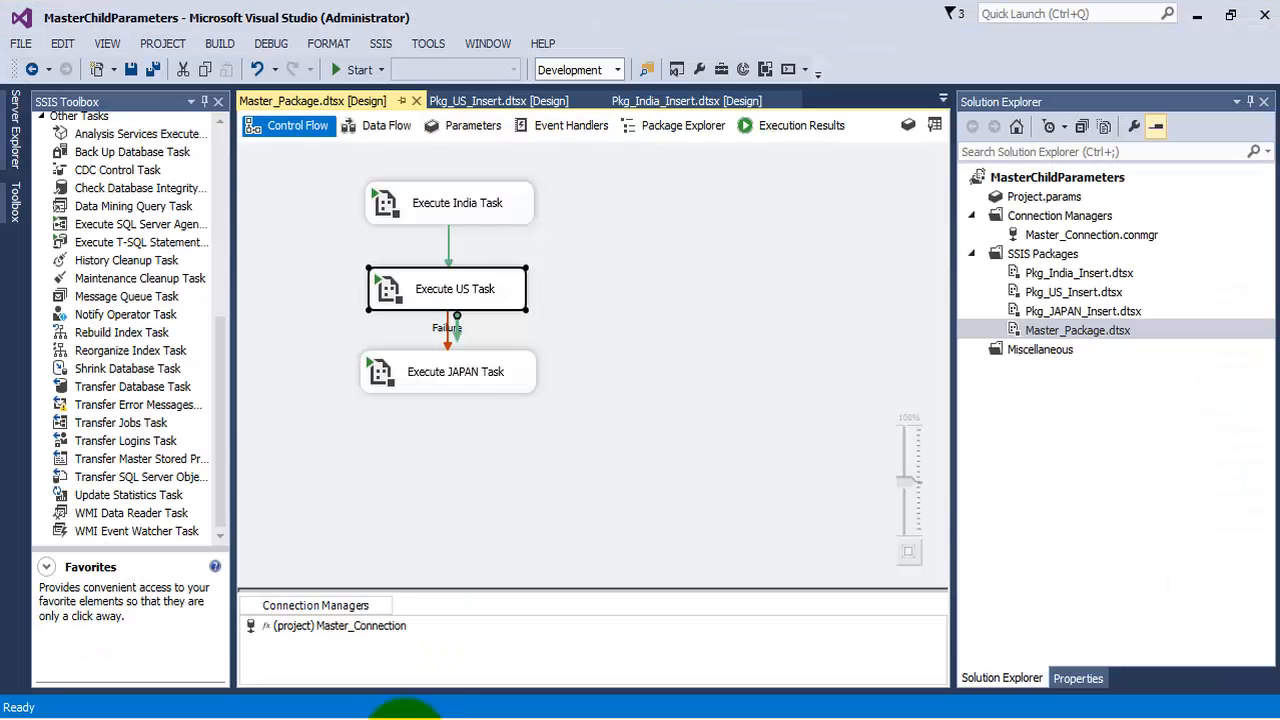
click(480, 289)
double_click(1073, 292)
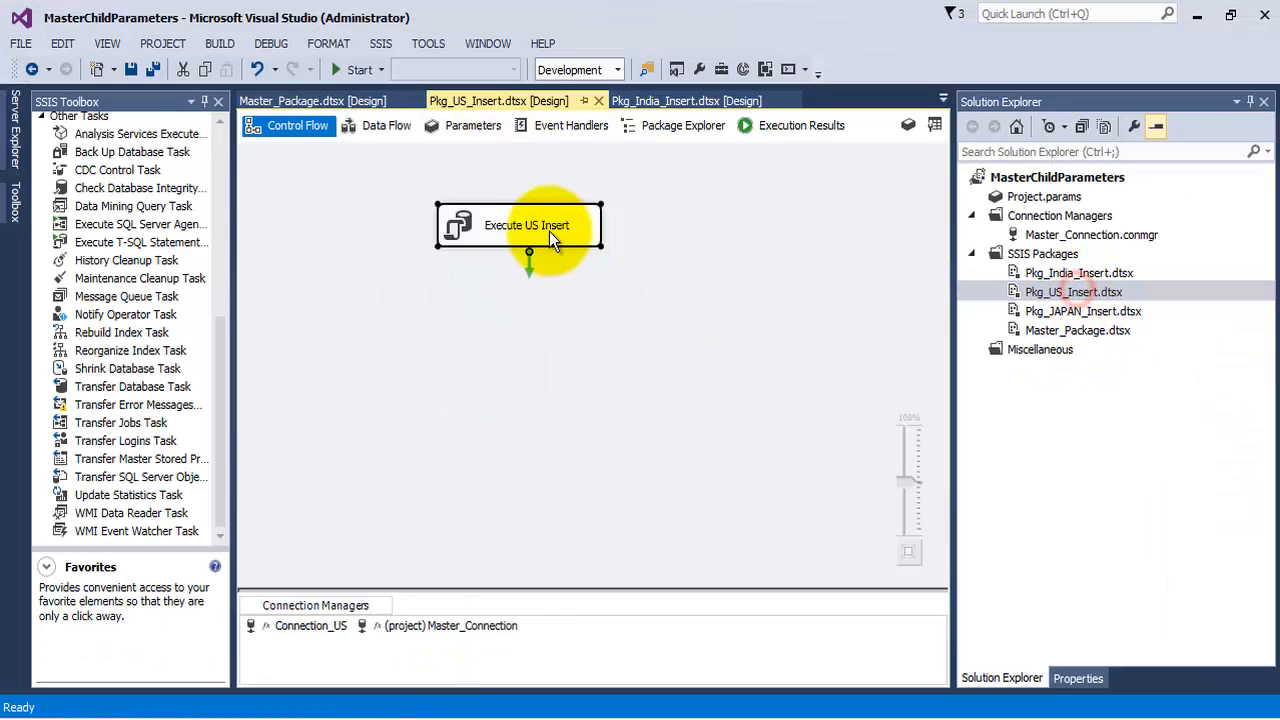
right_click(545, 228)
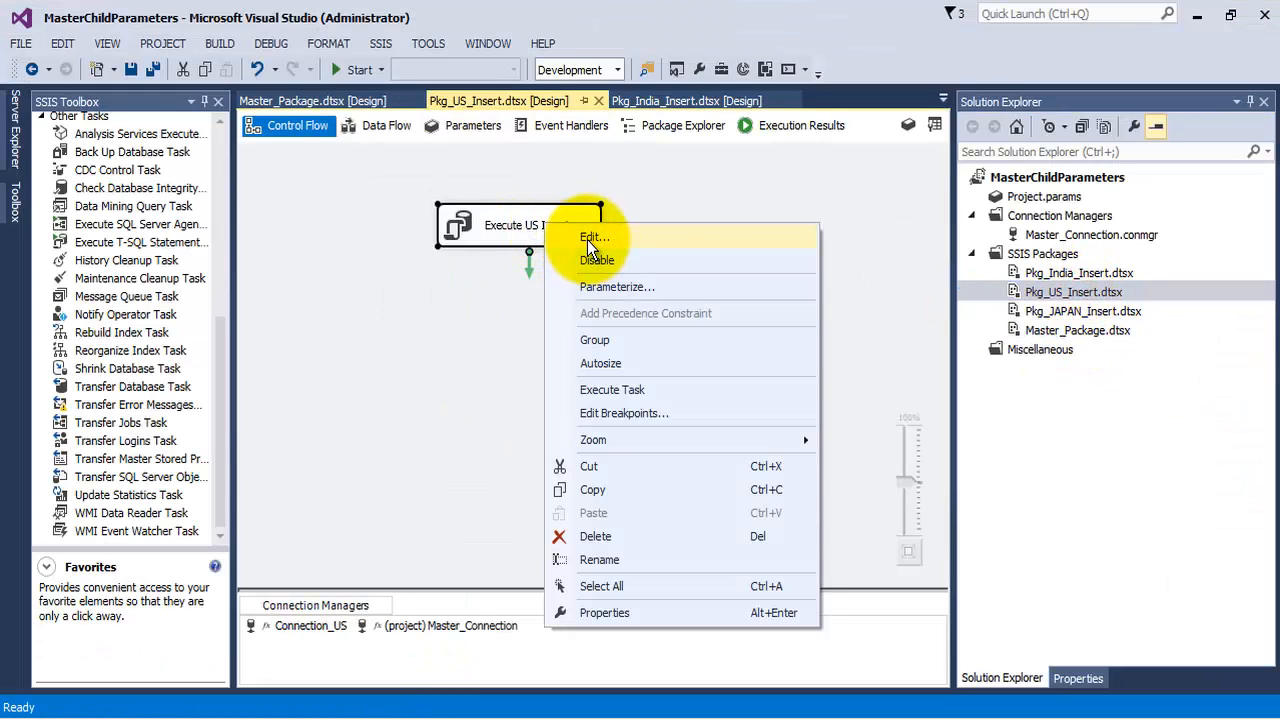
click(590, 238)
click(884, 419)
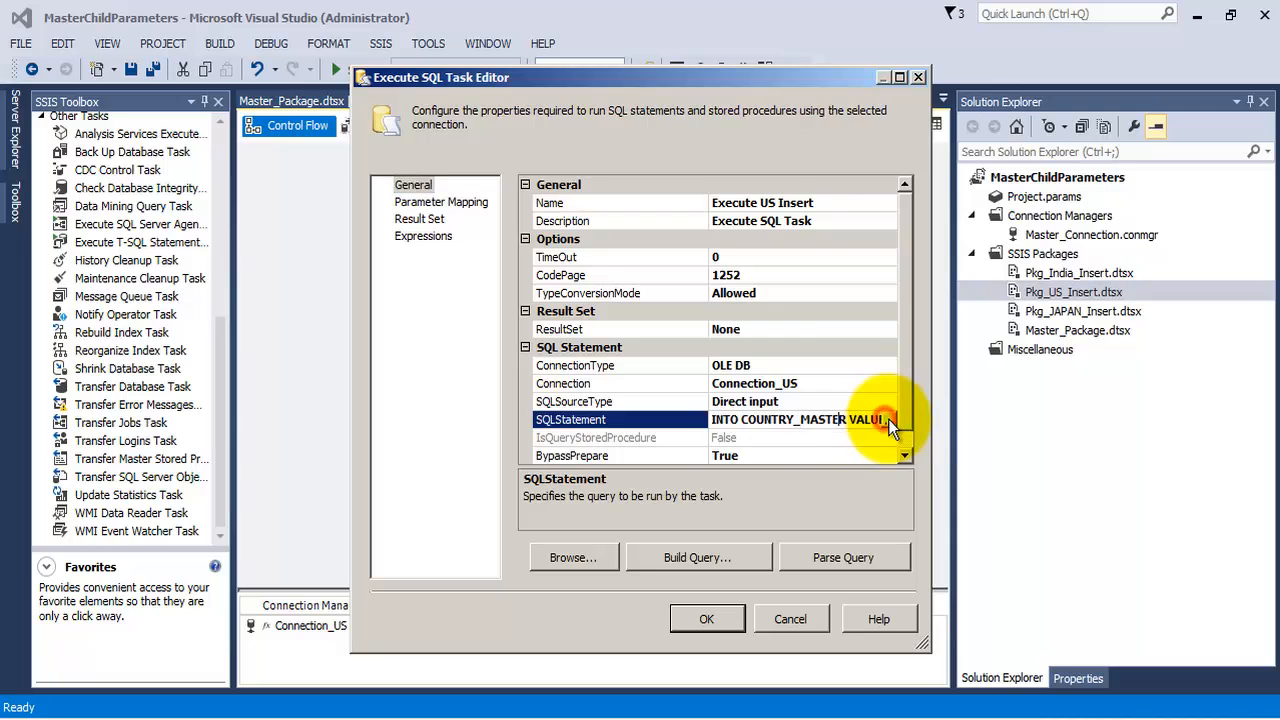
click(888, 419)
click(722, 231)
text(2x,'US'))
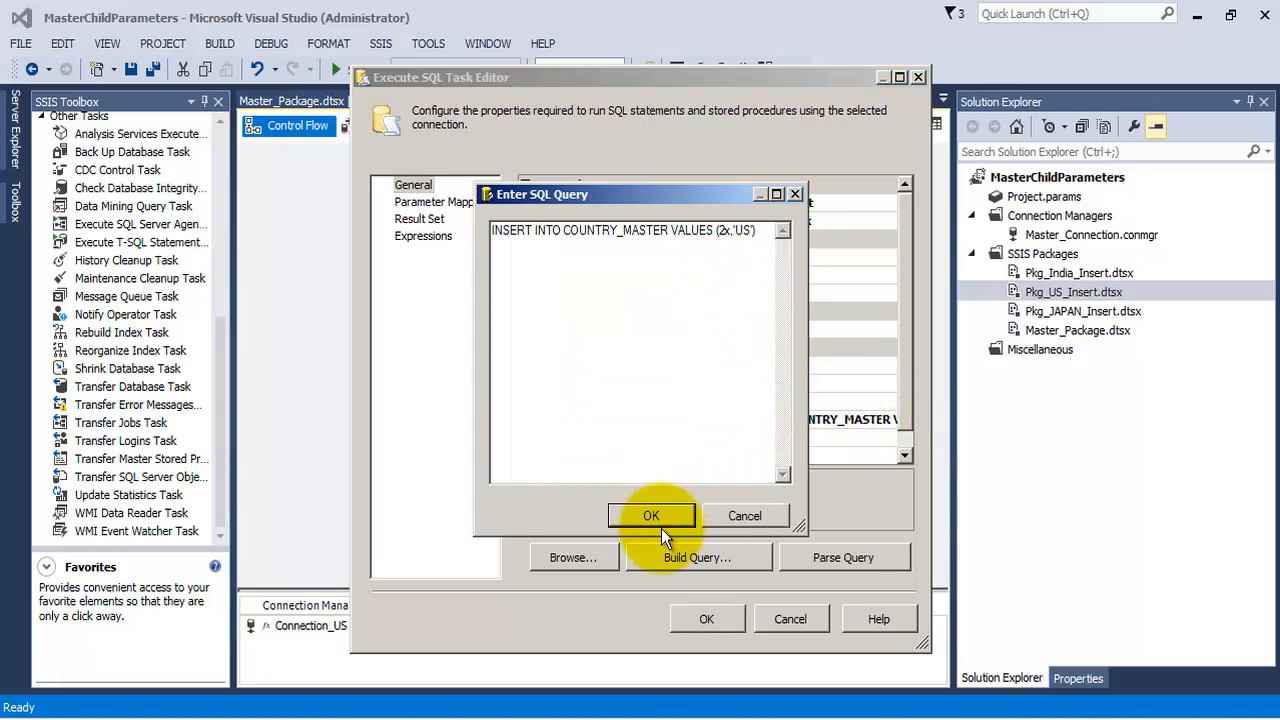
click(655, 516)
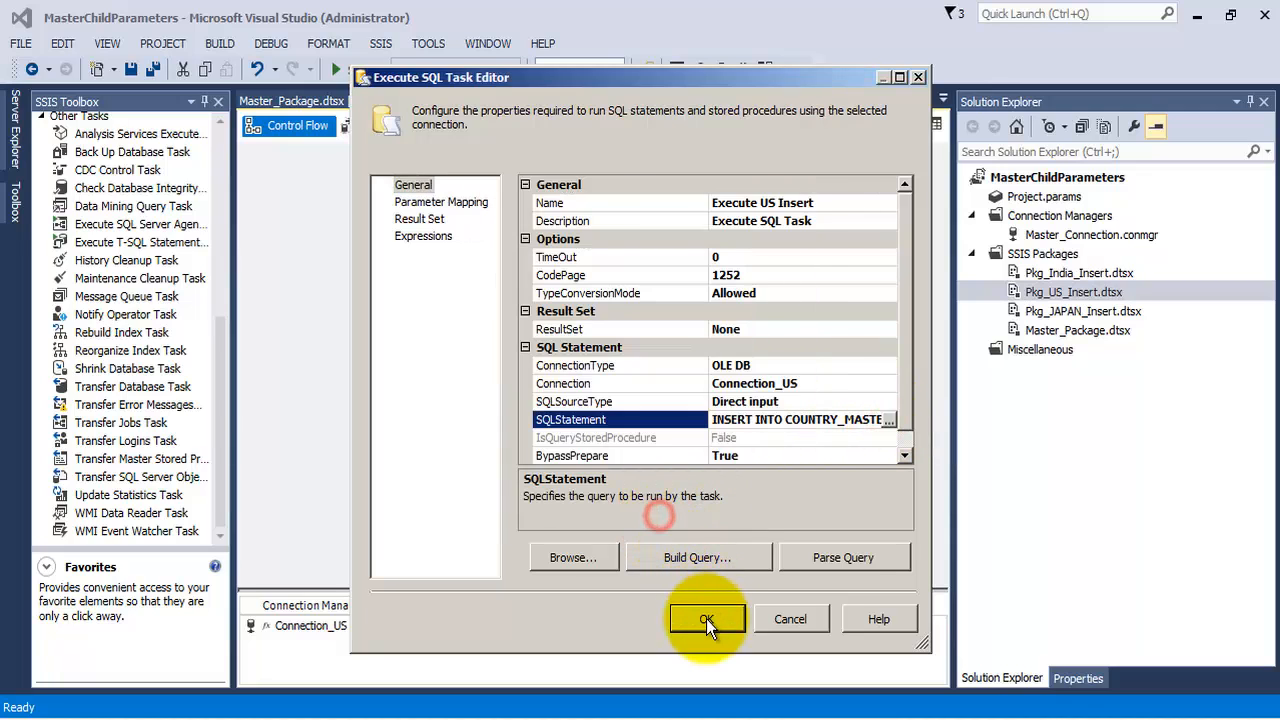
click(706, 619)
Change the precedence constraint between the US and JAPAN tasks in the master package to Completion
click(280, 103)
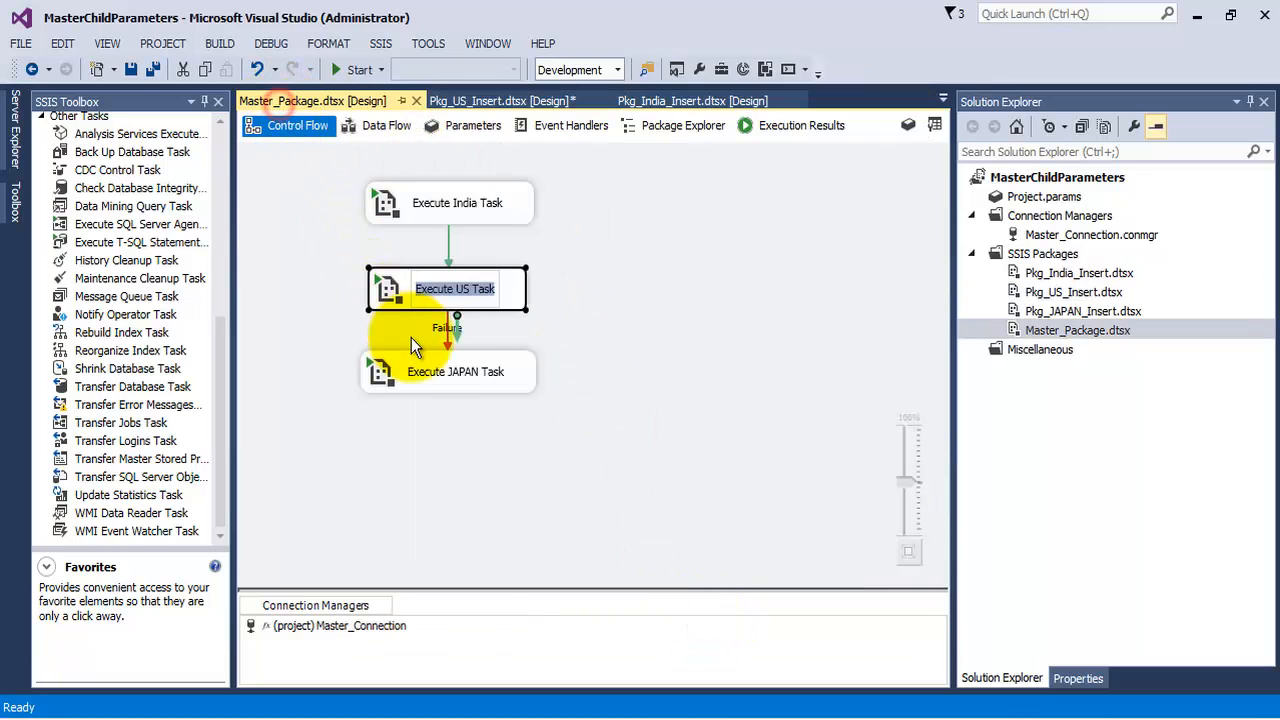
click(608, 369)
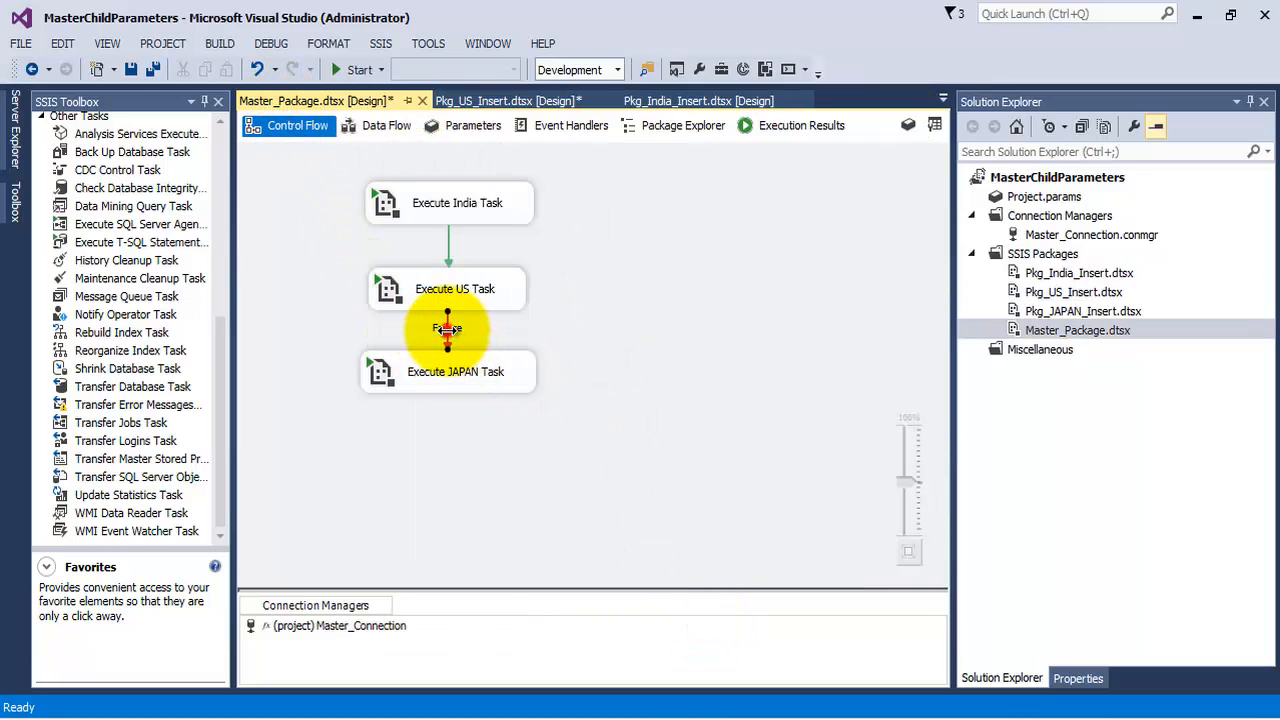
right_click(447, 331)
click(510, 420)
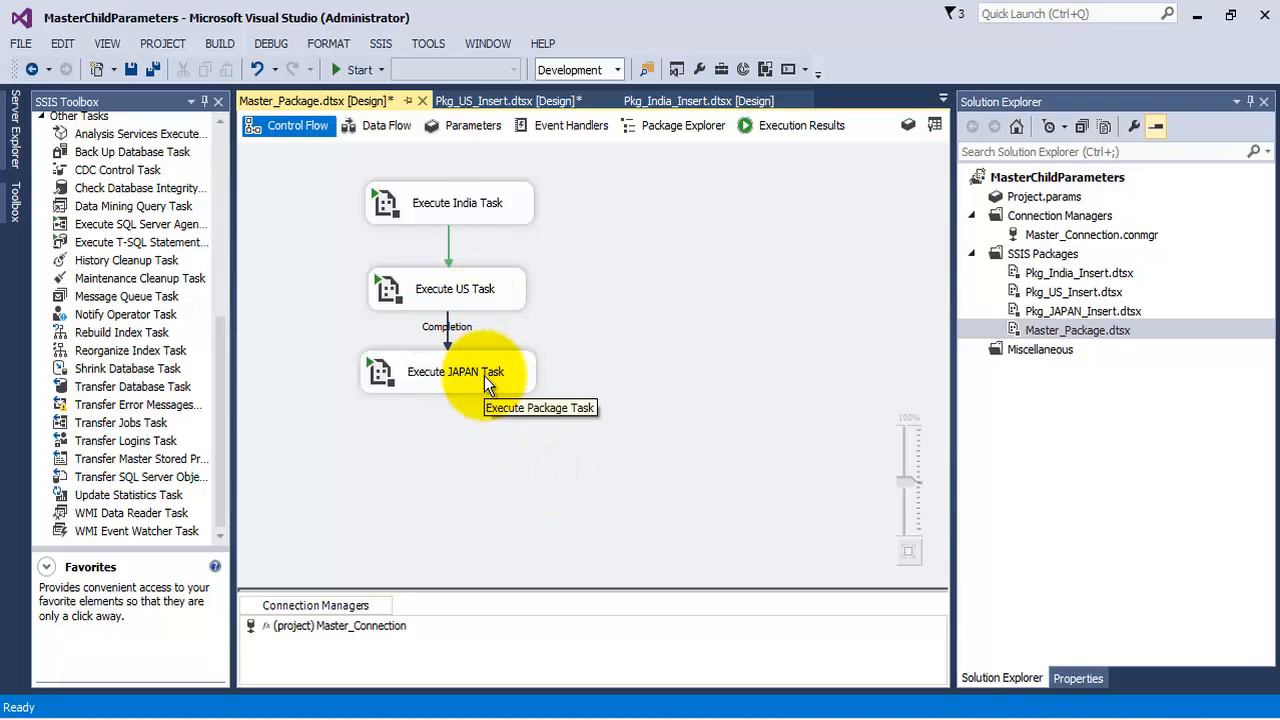
Save the master package, run it, and stop debugging
click(152, 69)
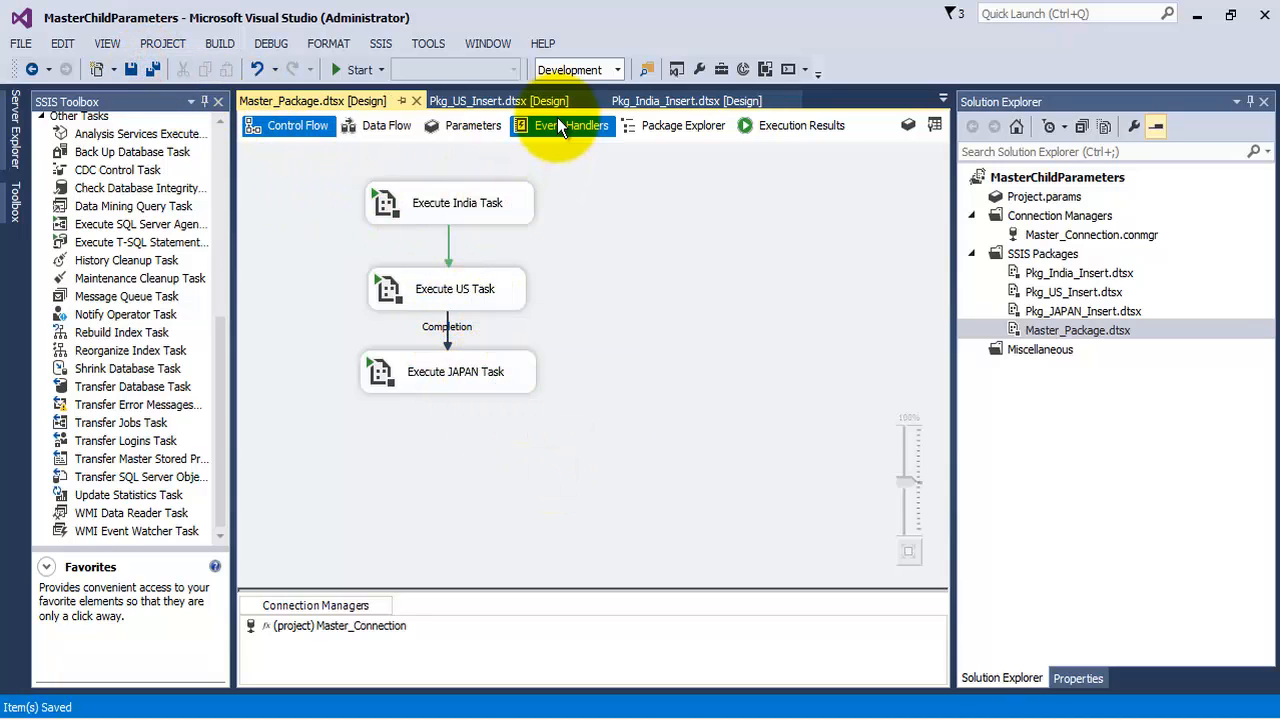
click(352, 71)
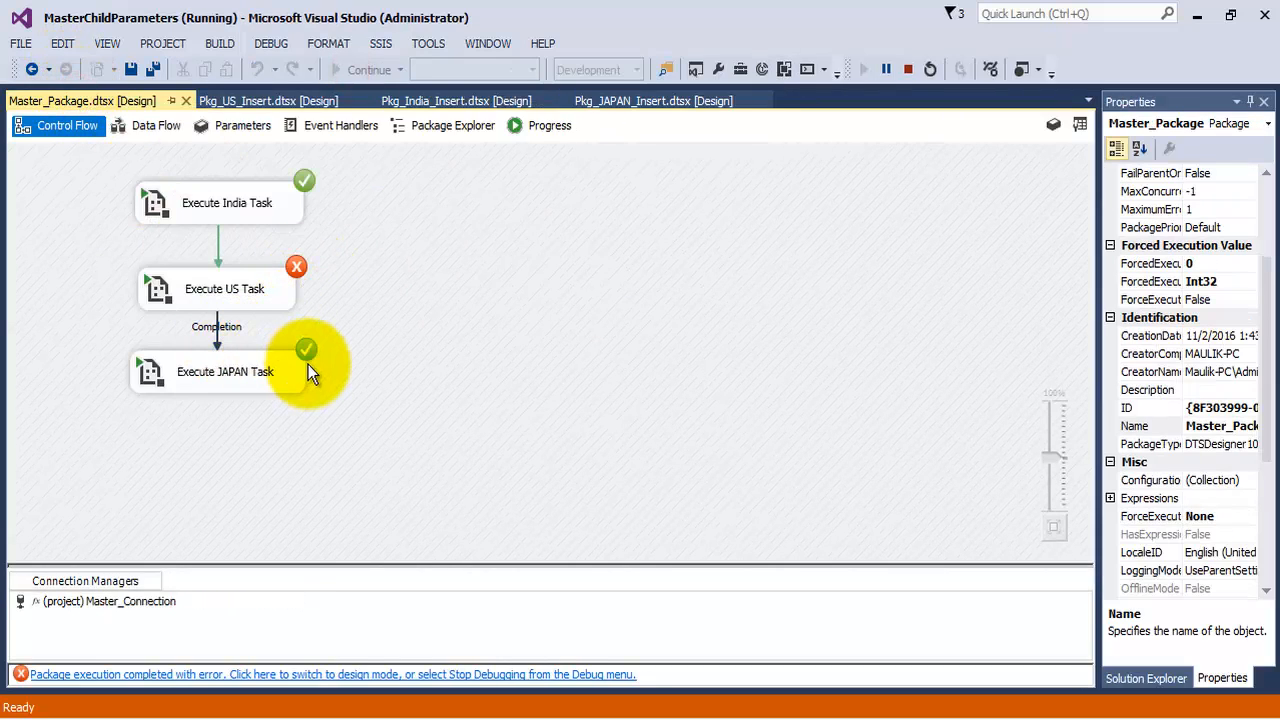
click(908, 69)
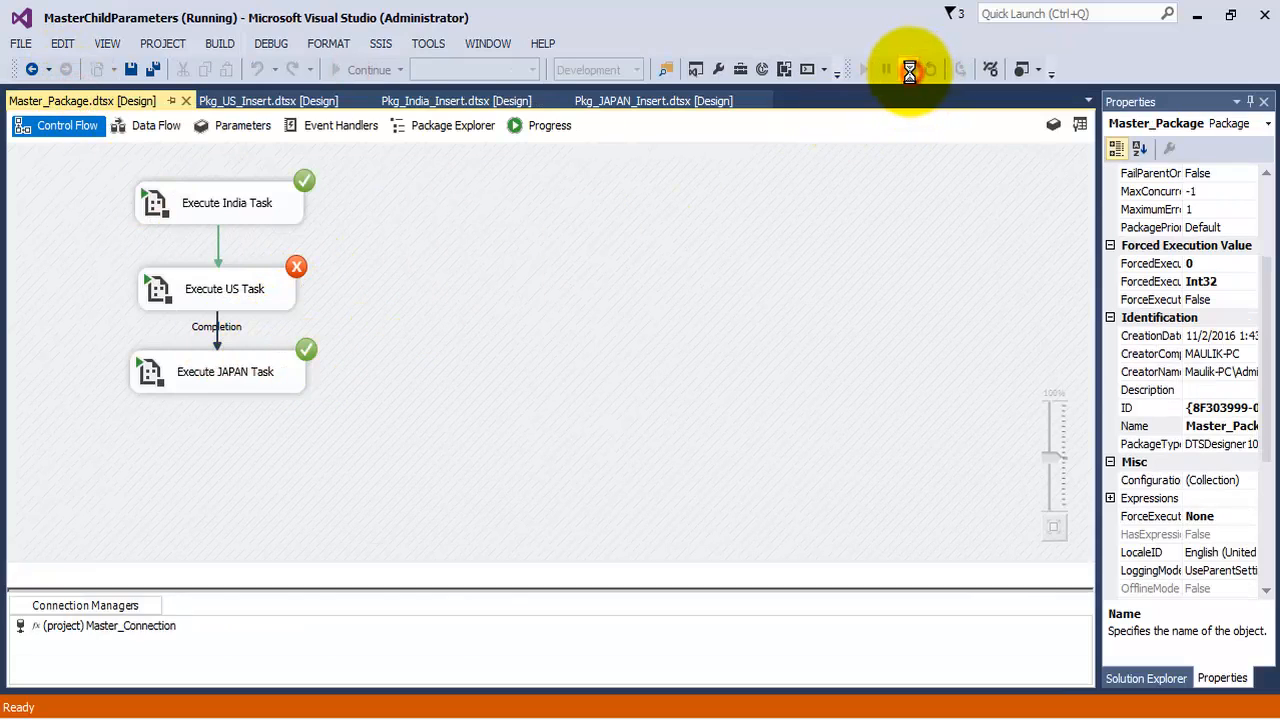
Switch to SQL Server Management Studio and run the SELECT query on COUNTRY_MASTER
click(300, 716)
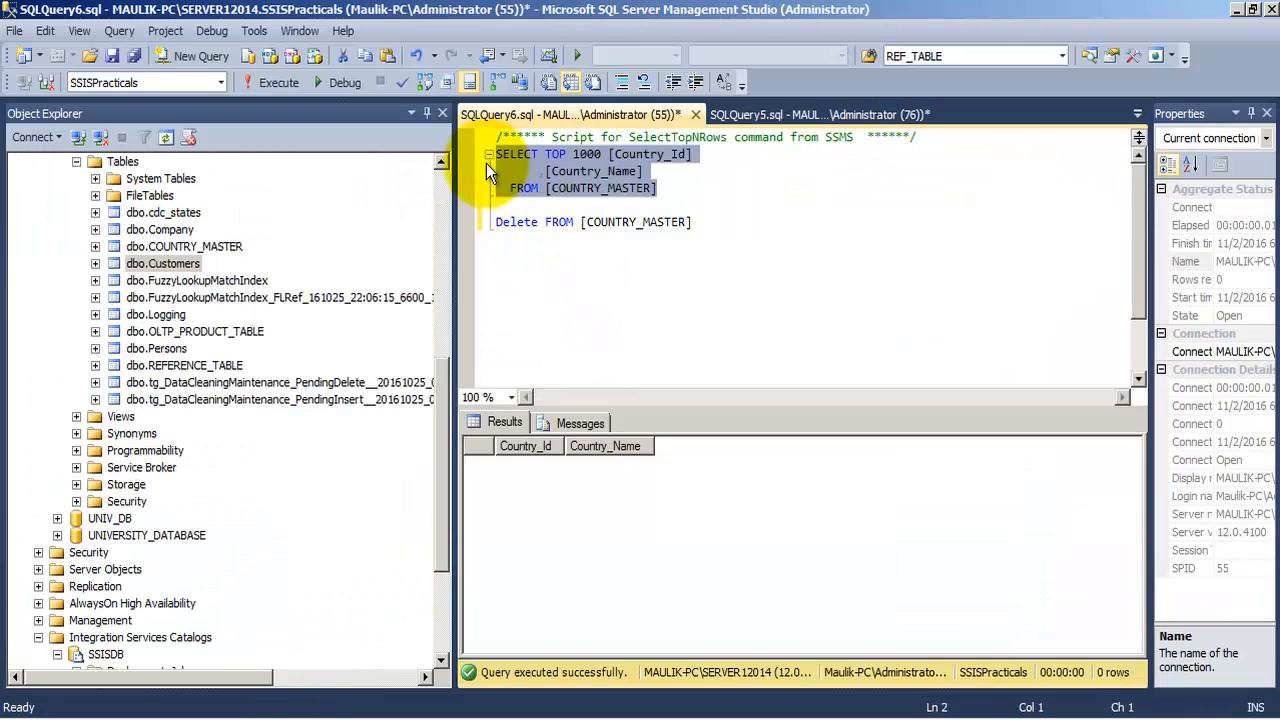
click(280, 84)
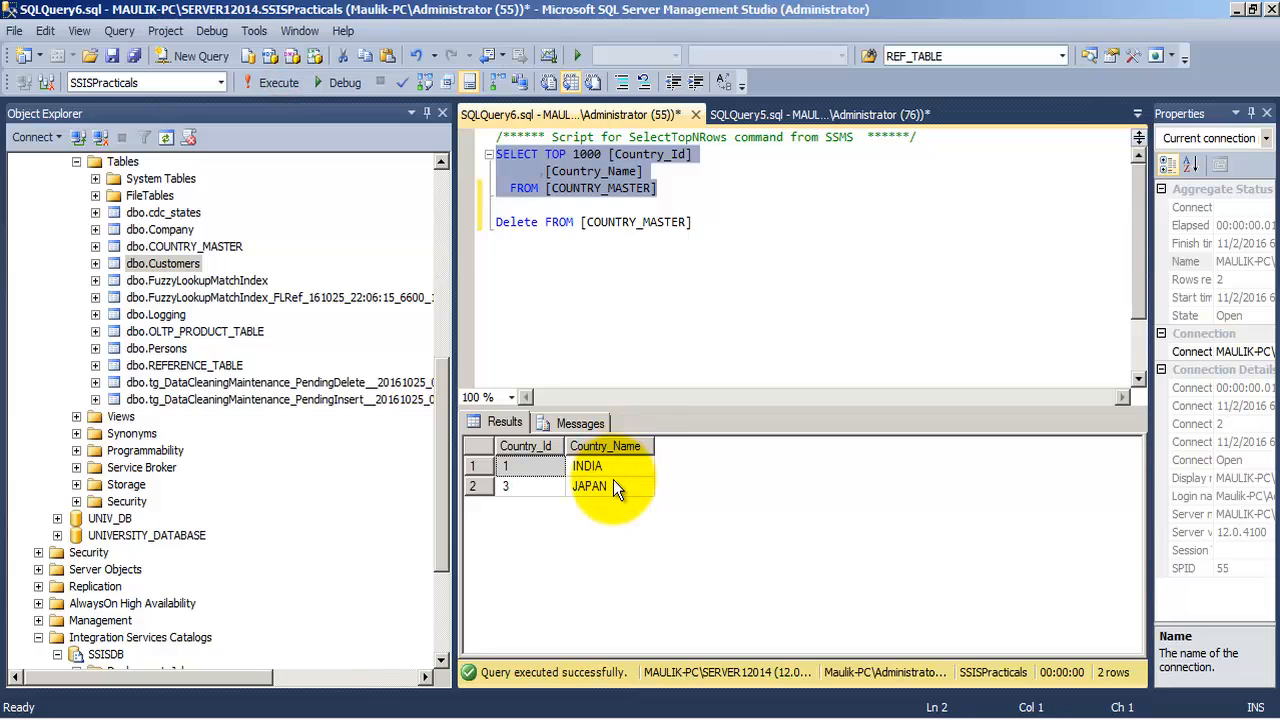
click(702, 226)
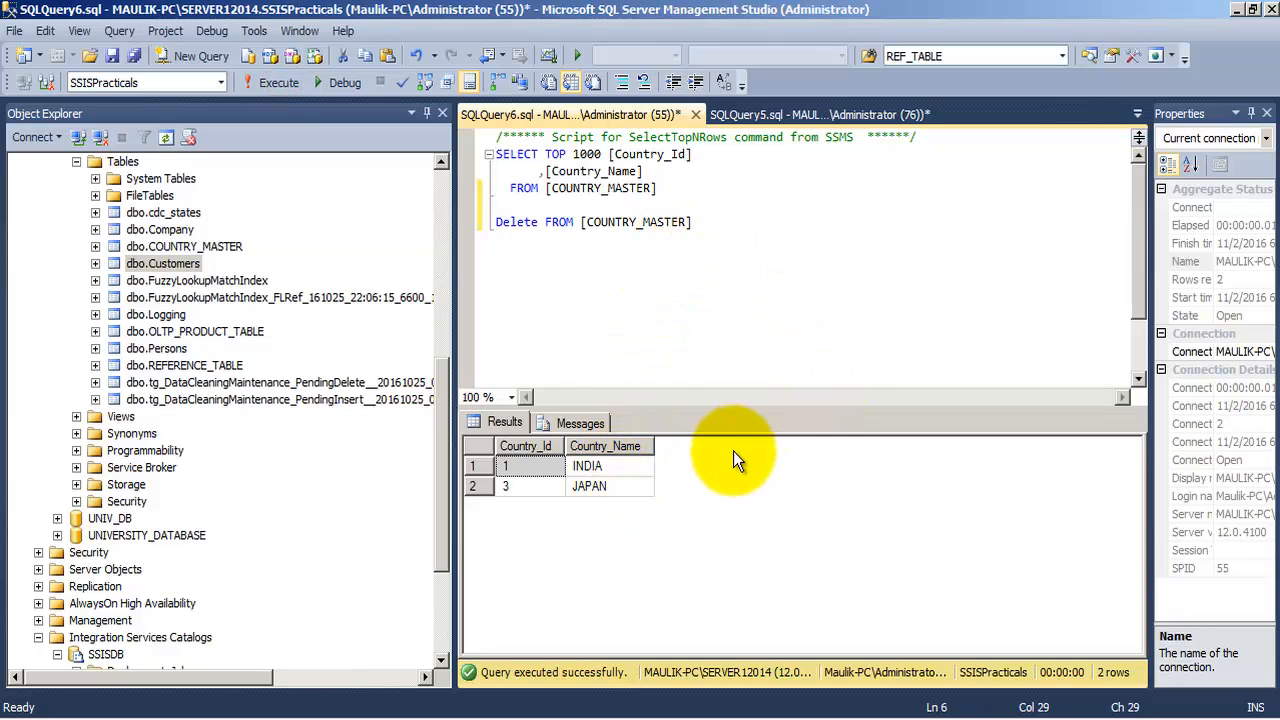